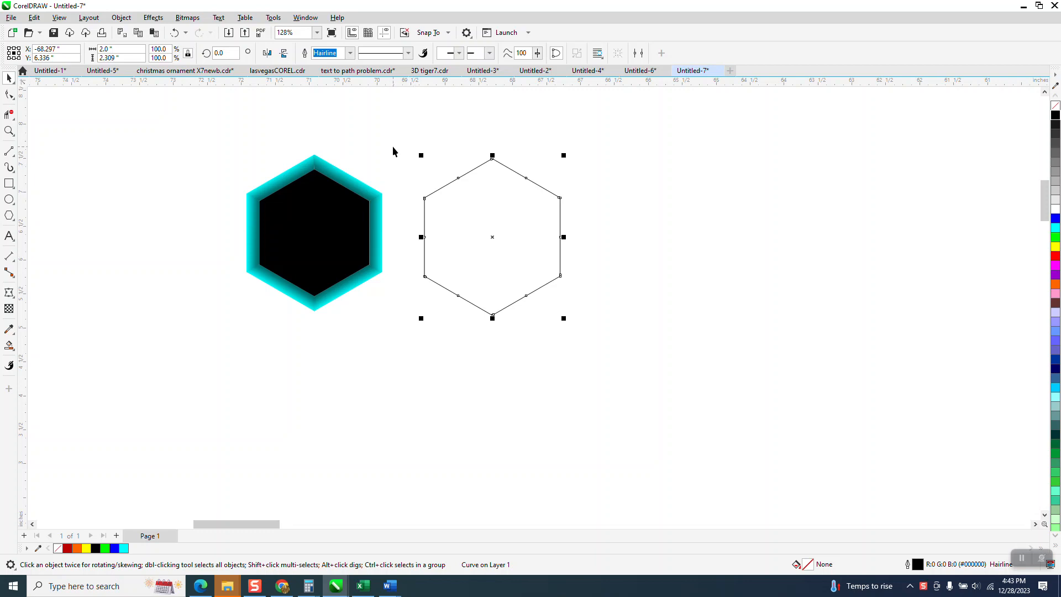
Set the nudge distance to 2 inches and place a duplicate of the outlined hexagon one nudge to its right
scroll(370, 155, down, 2)
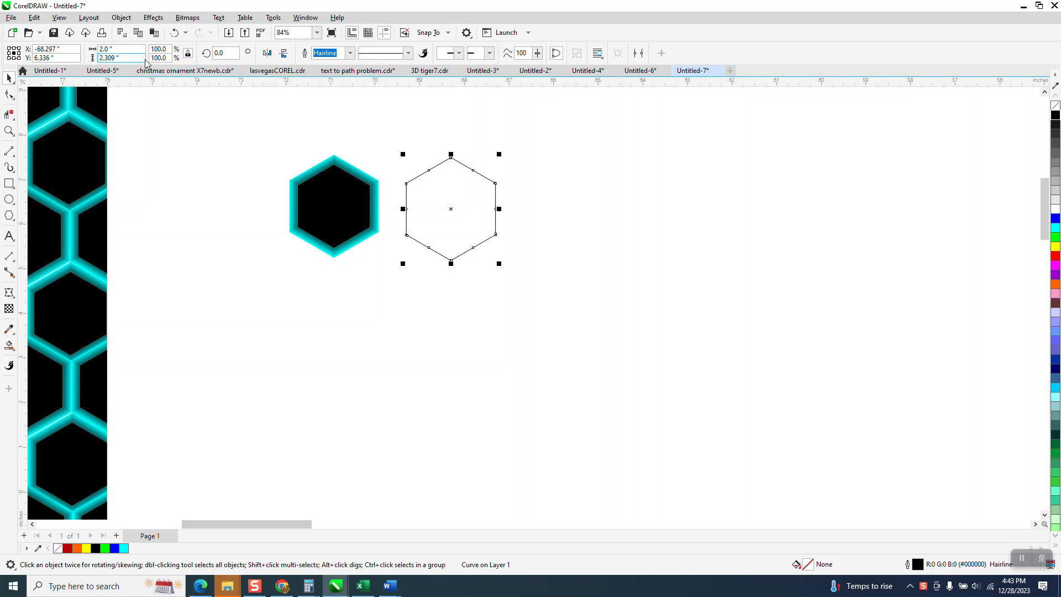
click(431, 136)
click(390, 54)
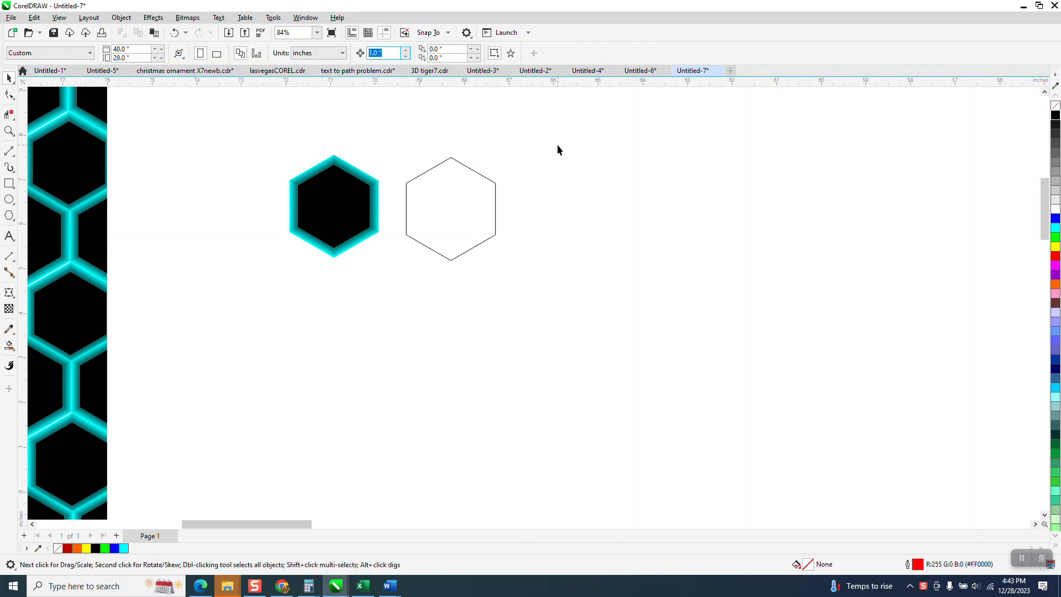
text(2)
click(443, 206)
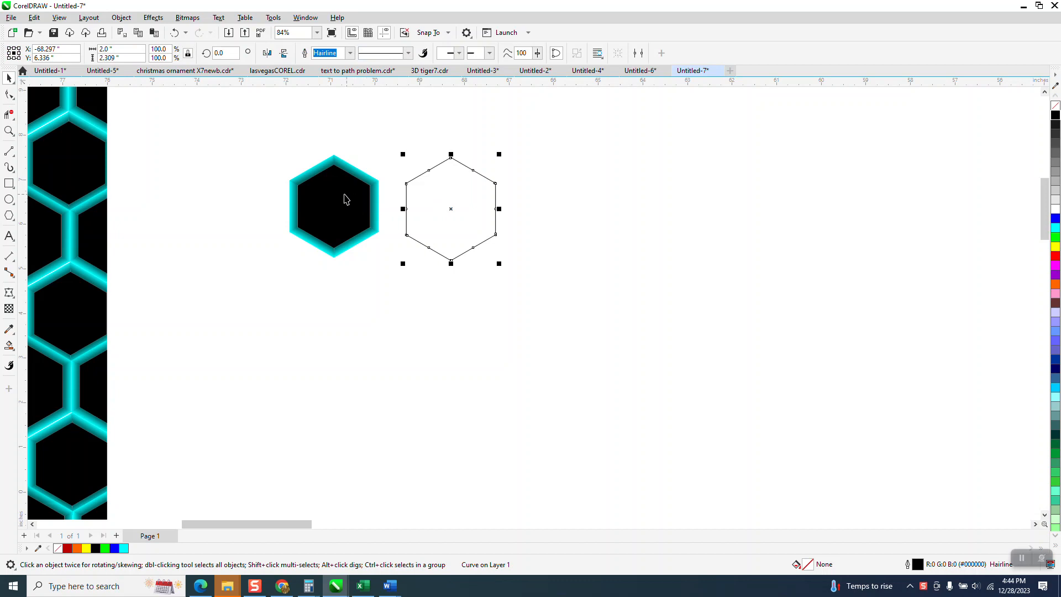
key(KP_Add)
key(Right)
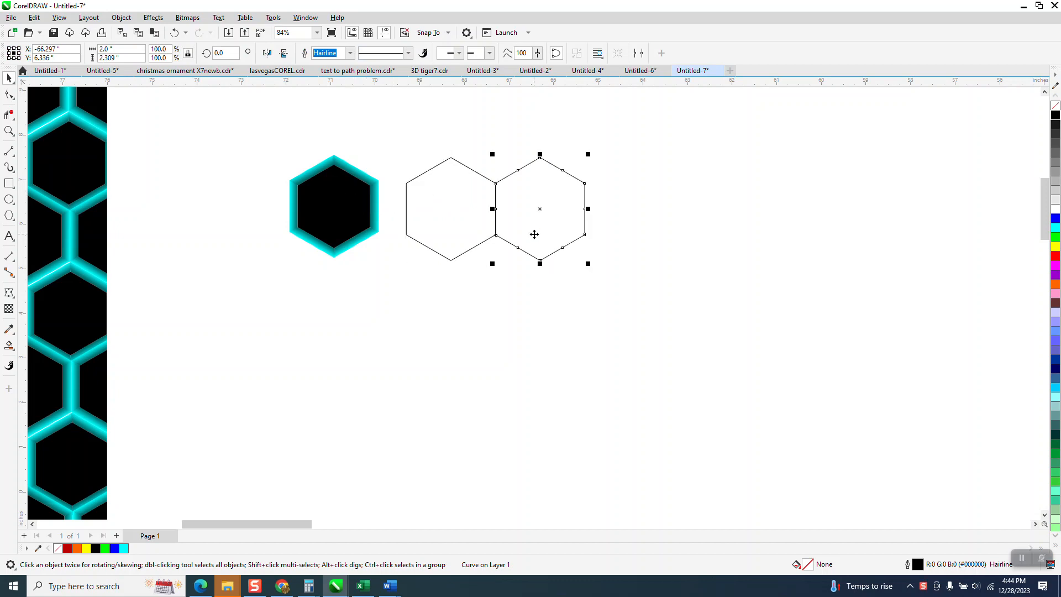
Repeat the hexagon duplication six more times to make a row of eight, and group the whole row
key(ctrl+d)
key(ctrl+d)
key(ctrl+d)
key(ctrl+d)
key(ctrl+d)
key(ctrl+d)
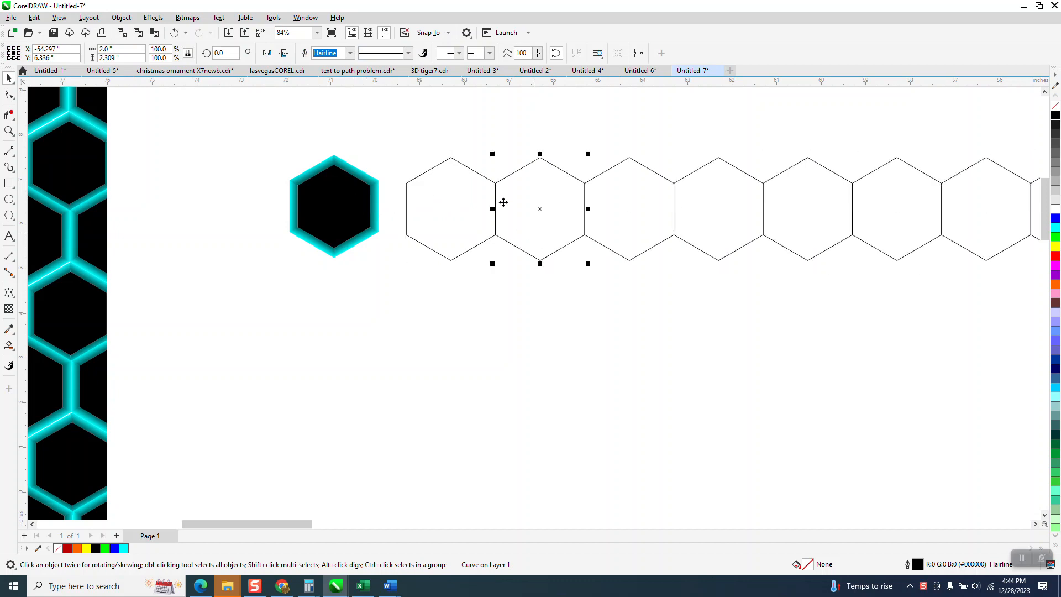
scroll(503, 202, down, 2)
drag(415, 141, 893, 267)
key(ctrl+g)
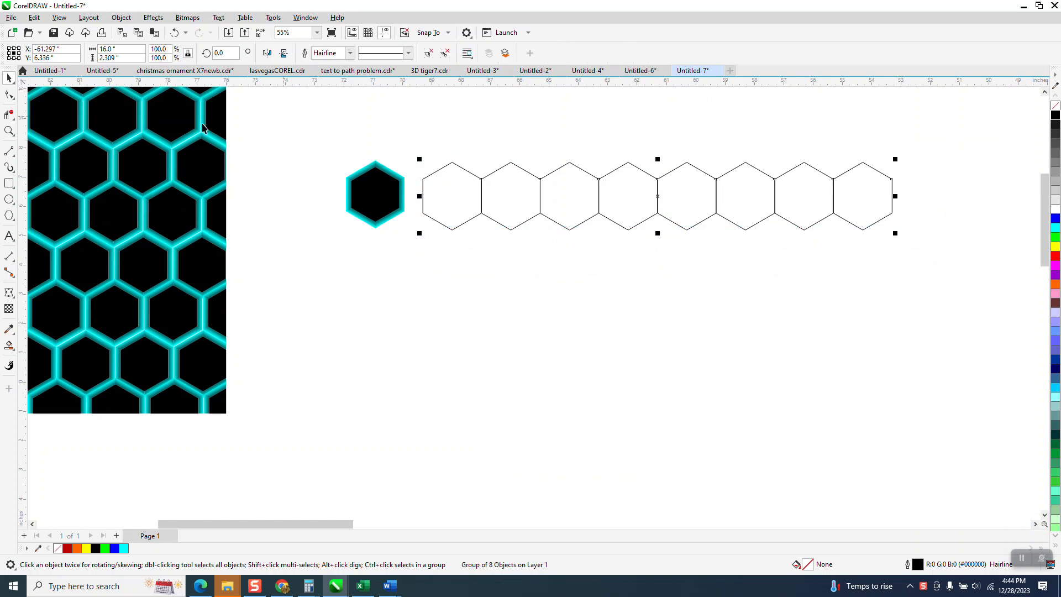
Add a horizontal guideline and align it with the lower ends of the hexagons' vertical sides
click(8, 131)
drag(415, 149, 938, 291)
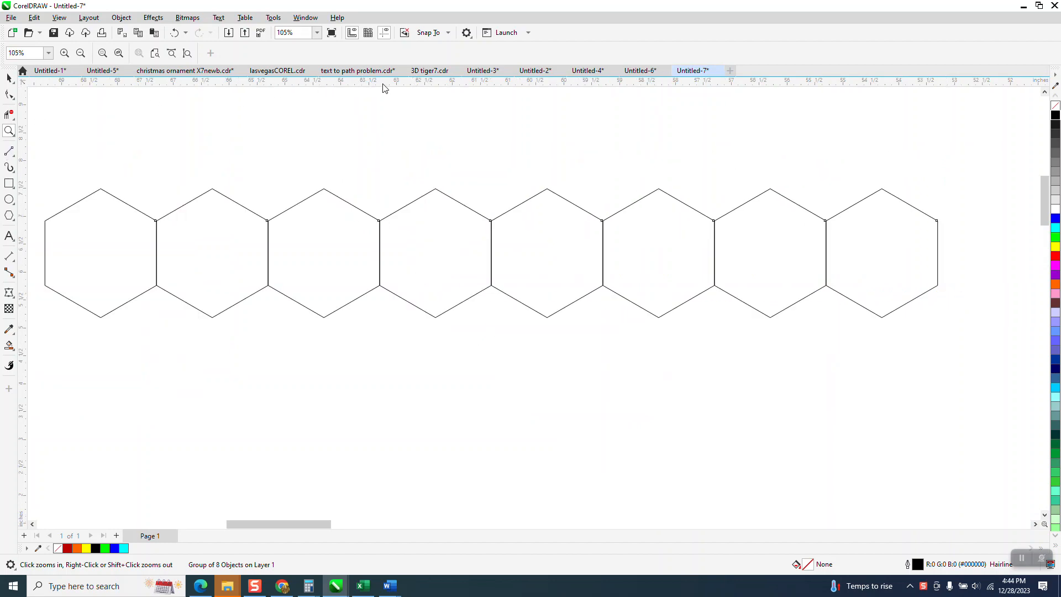
drag(383, 84, 593, 348)
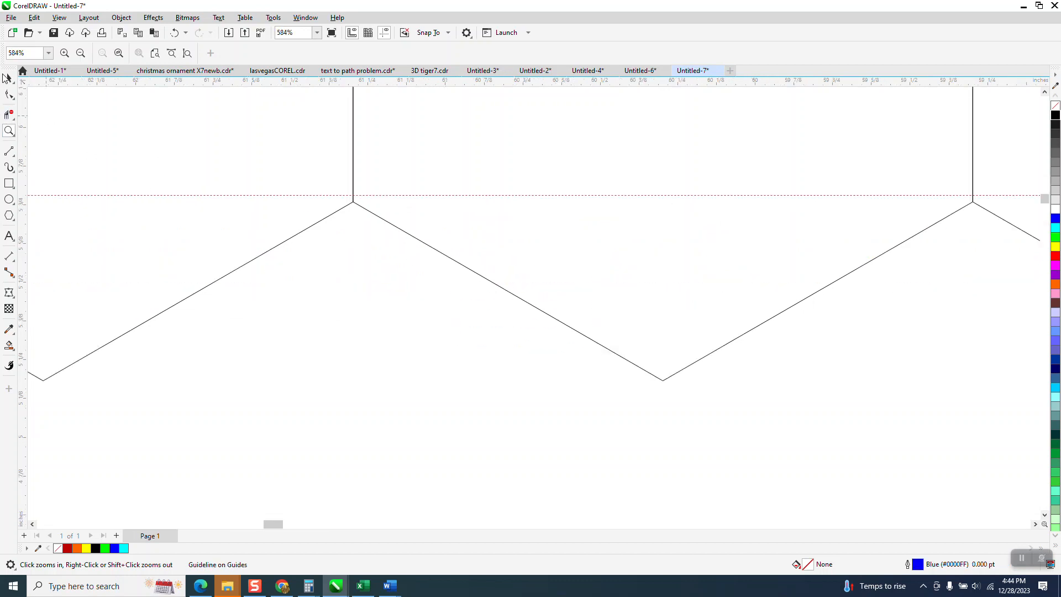
click(9, 78)
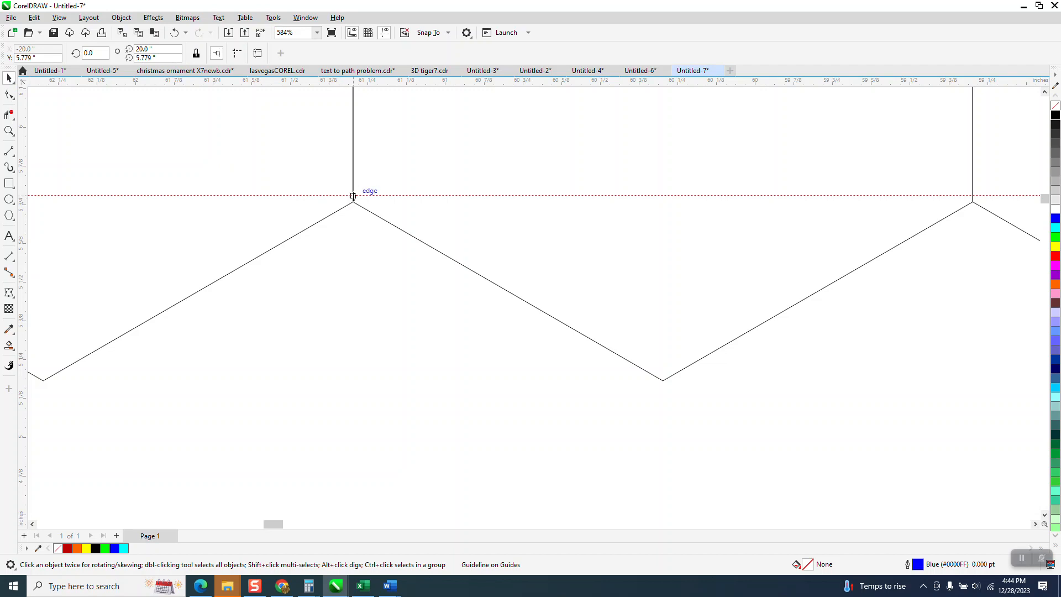
drag(357, 196, 355, 205)
Dimension the vertical distance from the top corner of one hexagon down to the guideline
scroll(353, 238, down, 4)
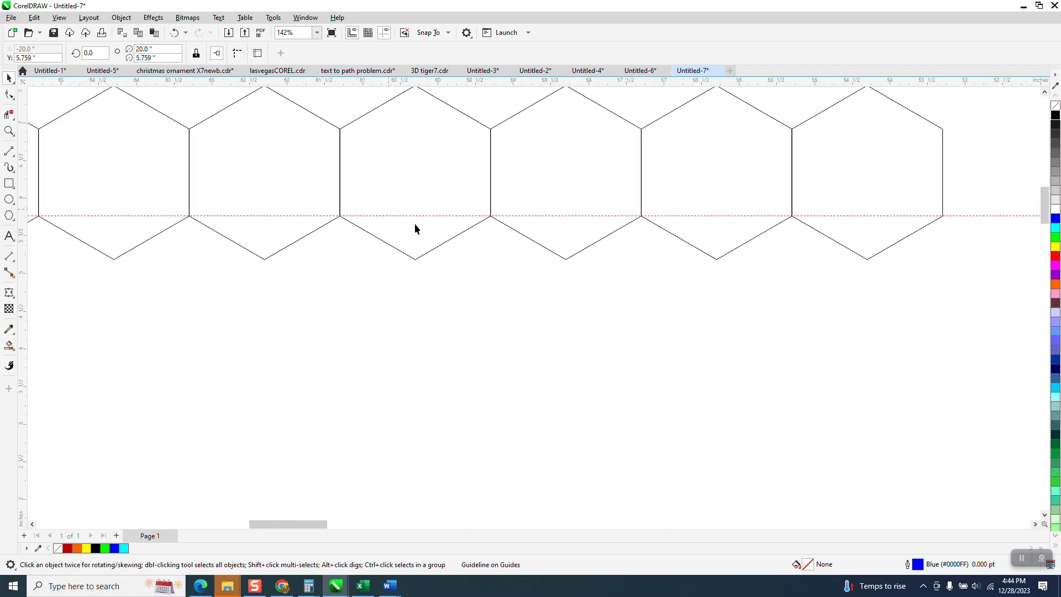
scroll(405, 216, down, 2)
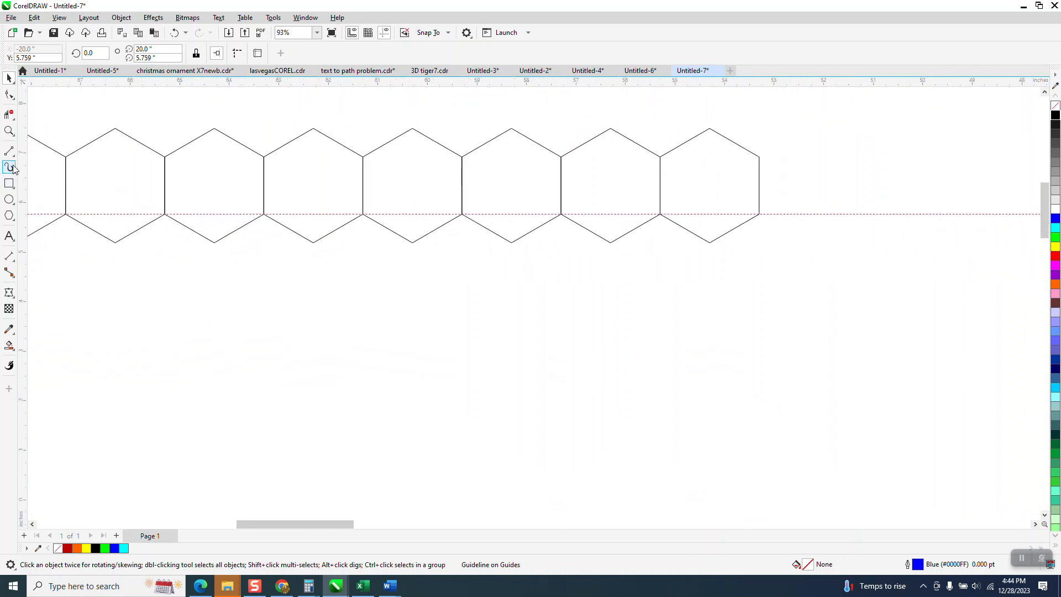
click(13, 258)
click(14, 260)
click(66, 259)
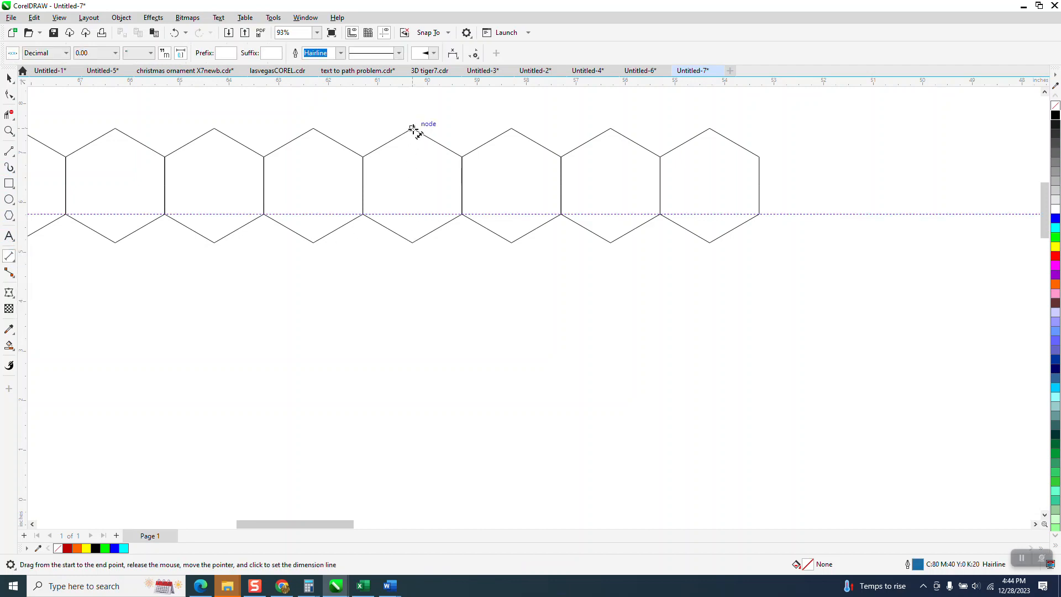
drag(413, 135, 412, 213)
click(413, 214)
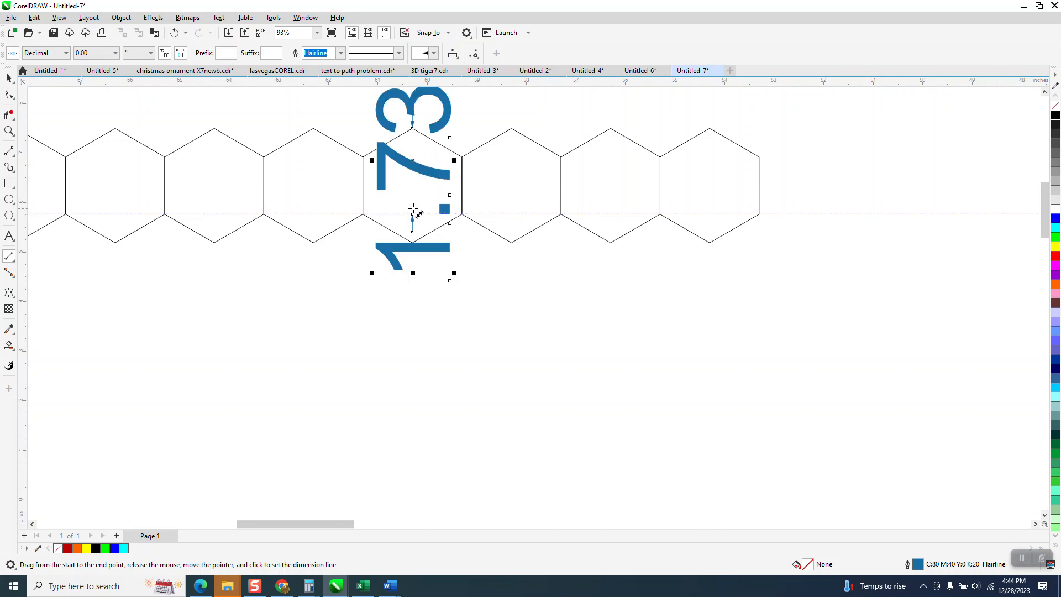
Delete the vertical dimension and hide the guidelines
click(11, 80)
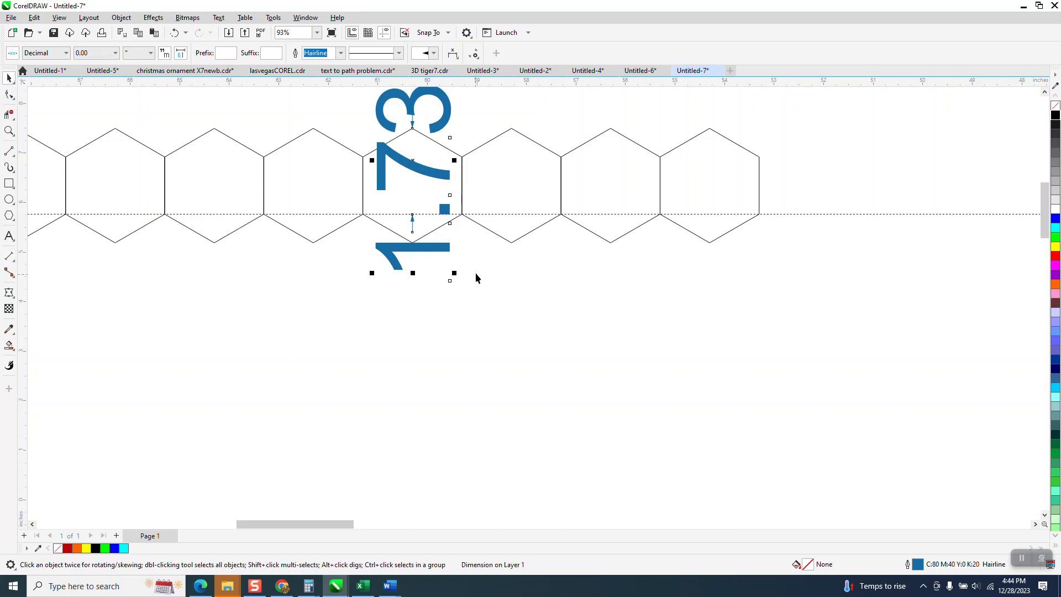
key(Delete)
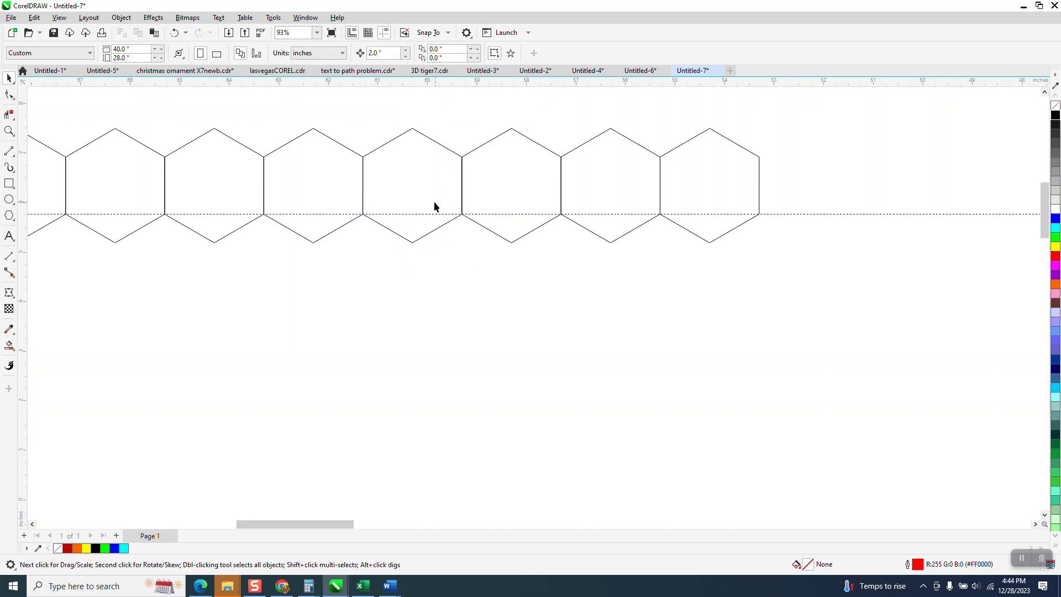
click(386, 32)
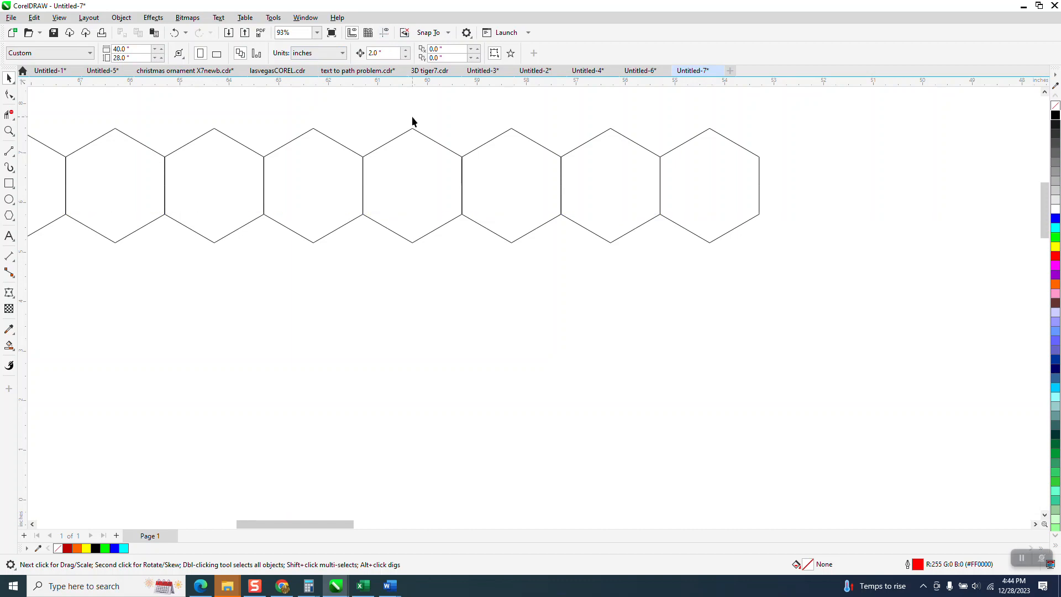
click(409, 136)
scroll(425, 142, down, 2)
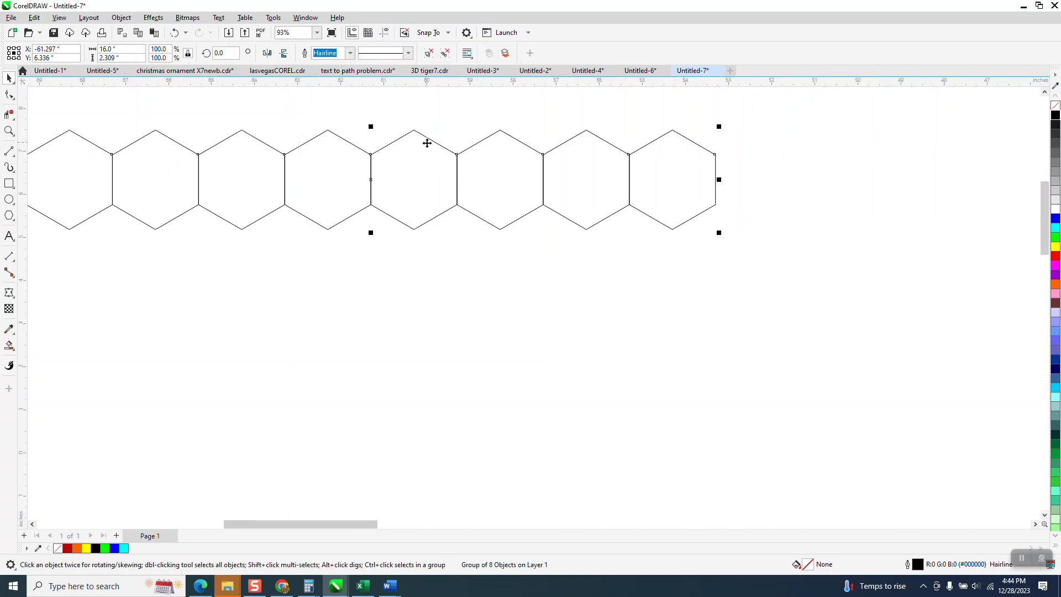
click(407, 95)
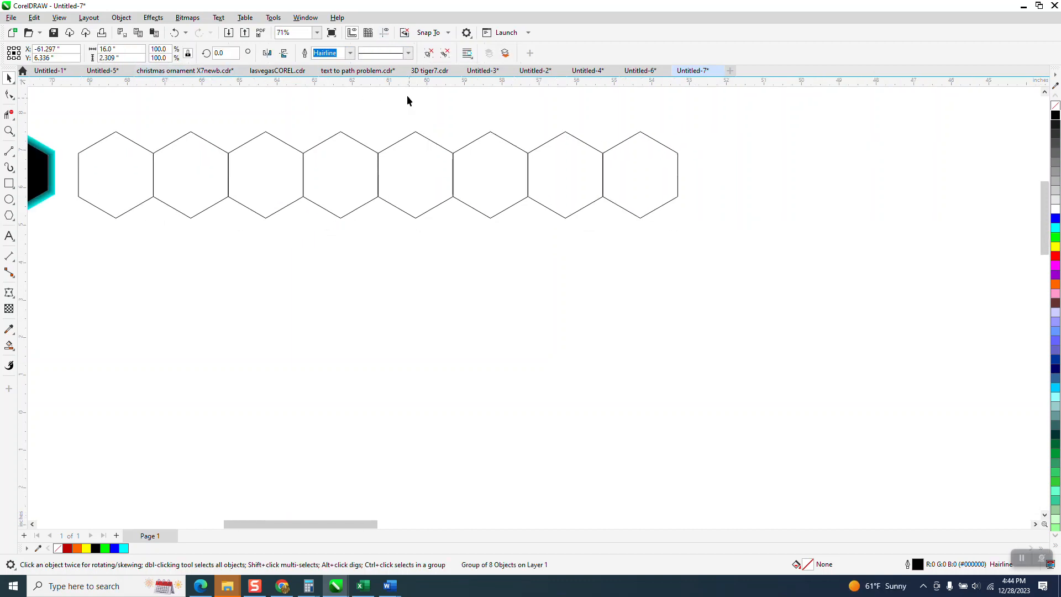
click(385, 53)
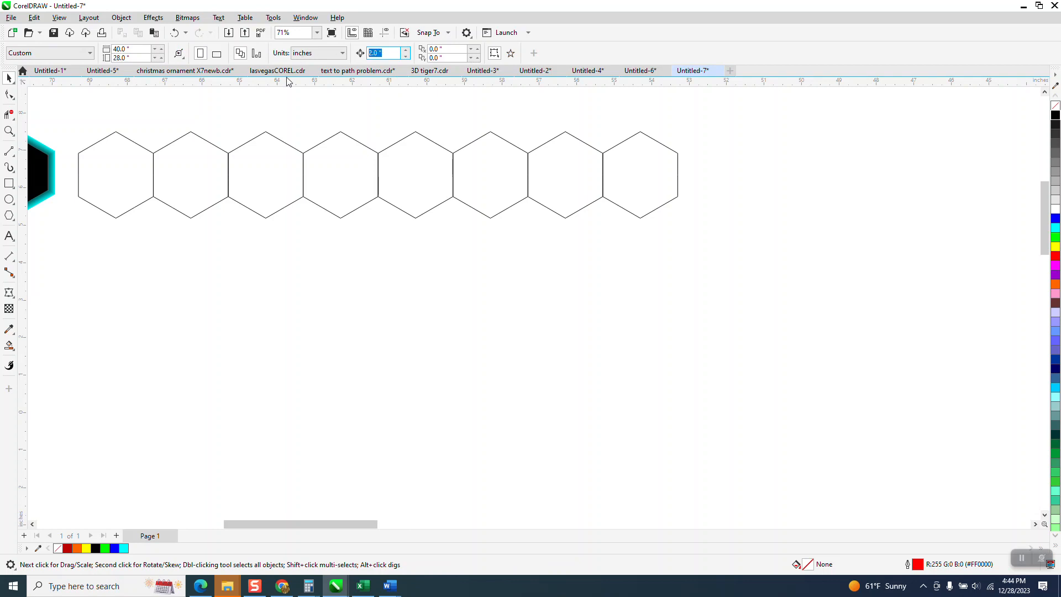
text(1)
click(382, 159)
key(plus)
key(Right)
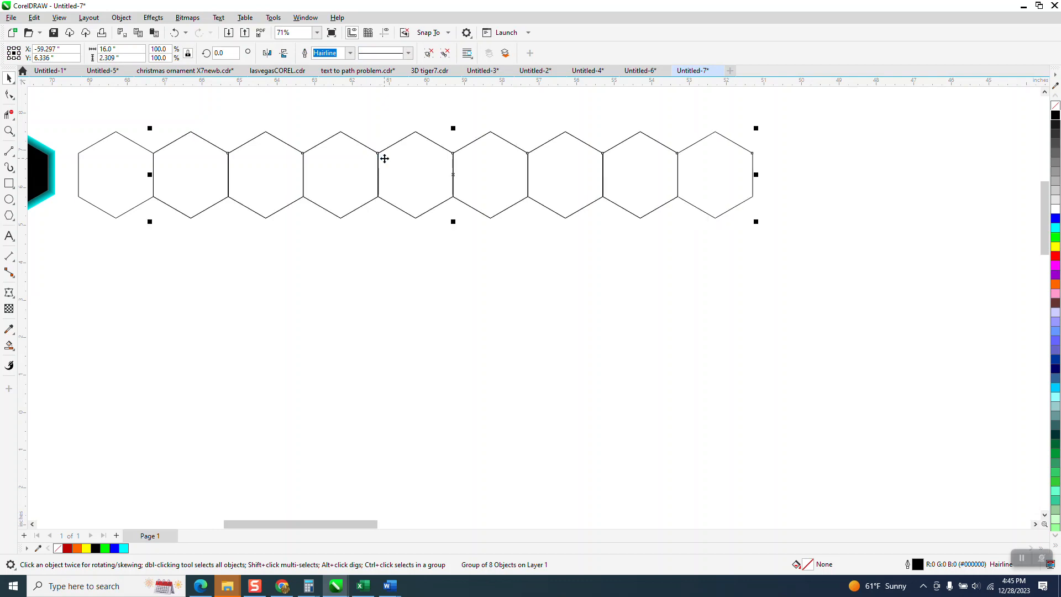
key(Down)
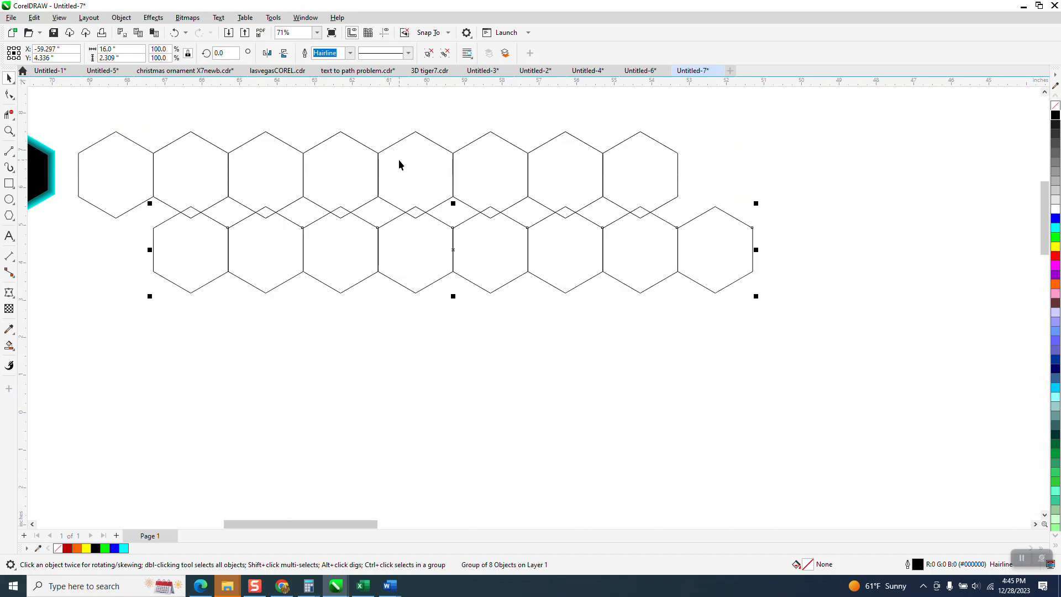
key(Delete)
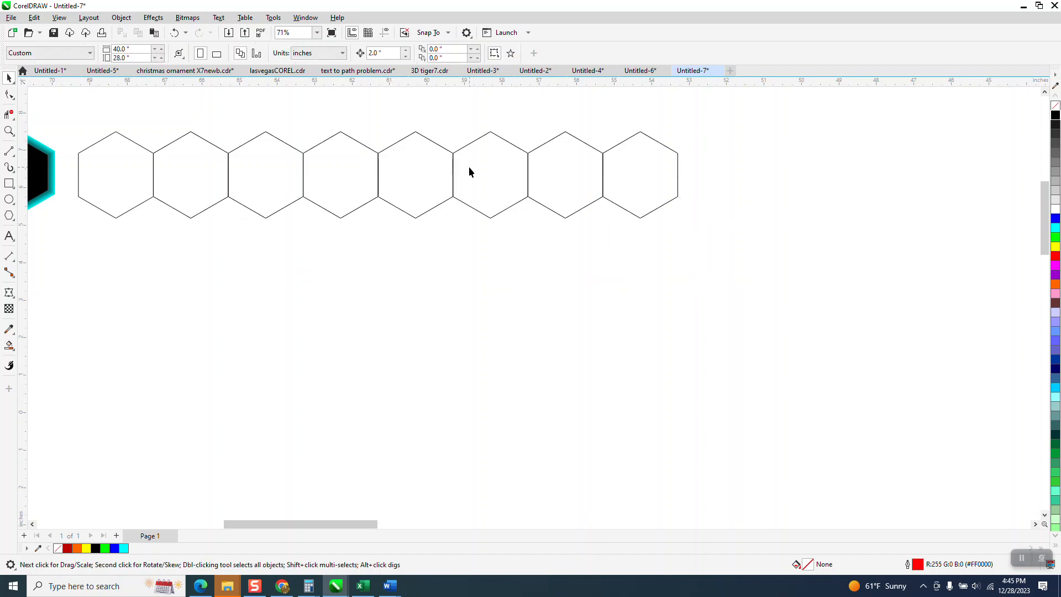
Set the nudge distance to 1.73 inches and place a duplicate of the hexagon row one nudge below it
click(469, 167)
click(343, 119)
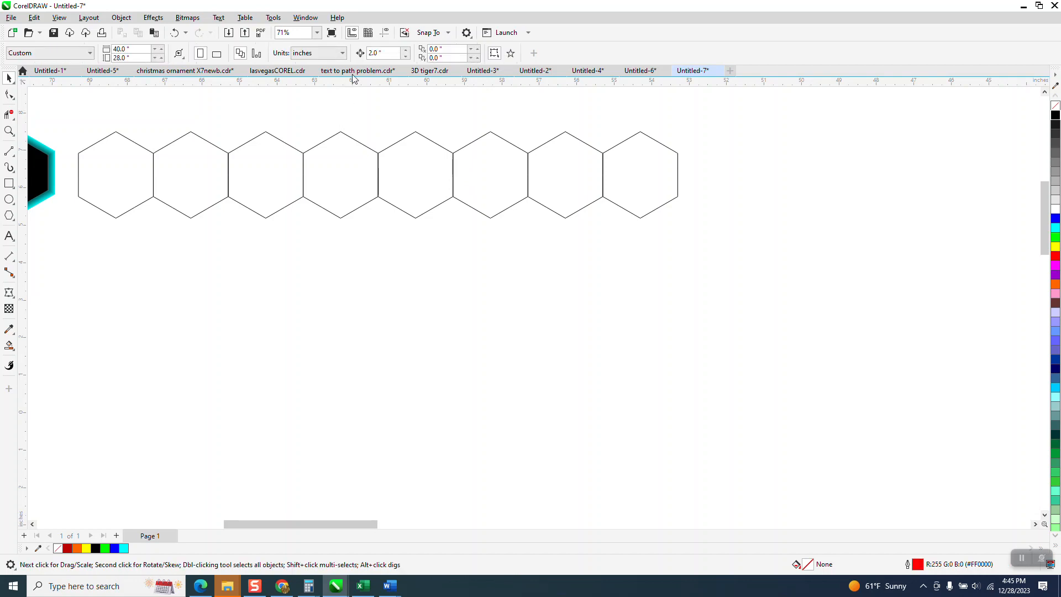
double_click(391, 54)
text(1.7)
key(Return)
click(422, 147)
key(KP_Add)
key(Down)
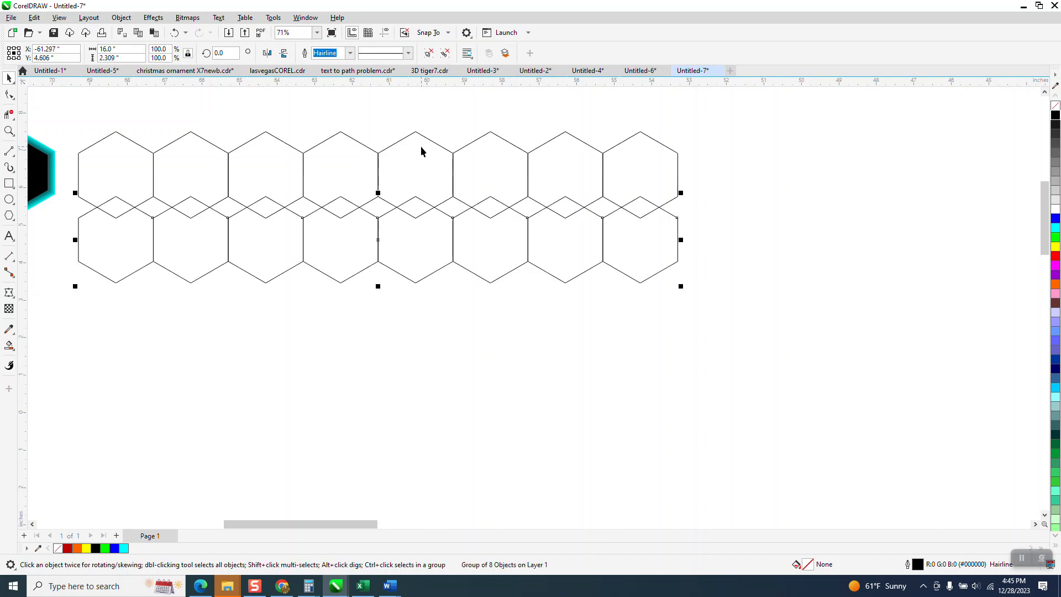
Set the nudge distance to 1 inch and shift the lower hexagon row left by one nudge
click(439, 109)
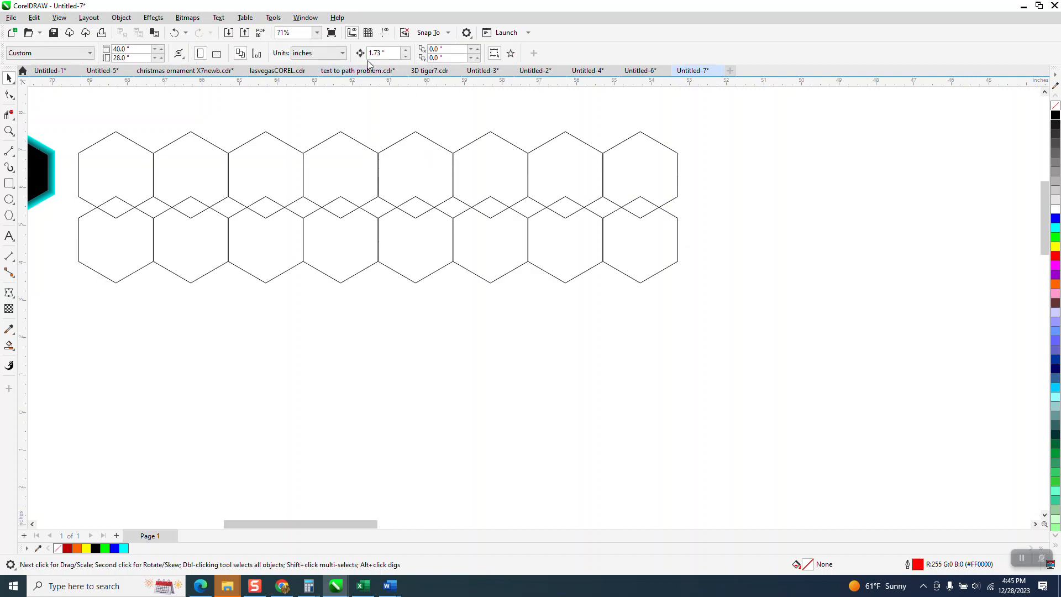
text(1)
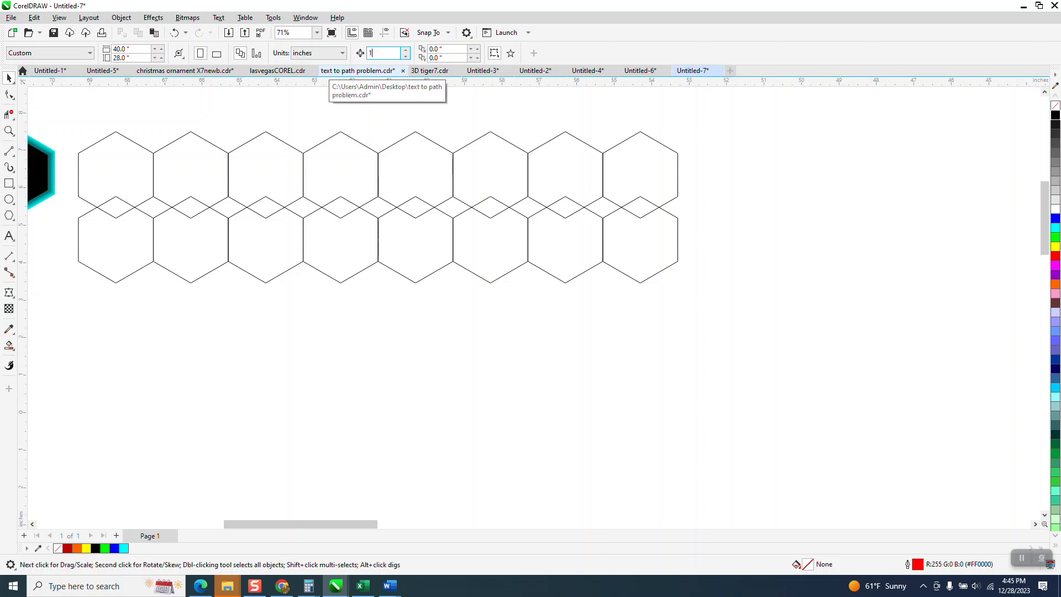
key(Return)
click(655, 246)
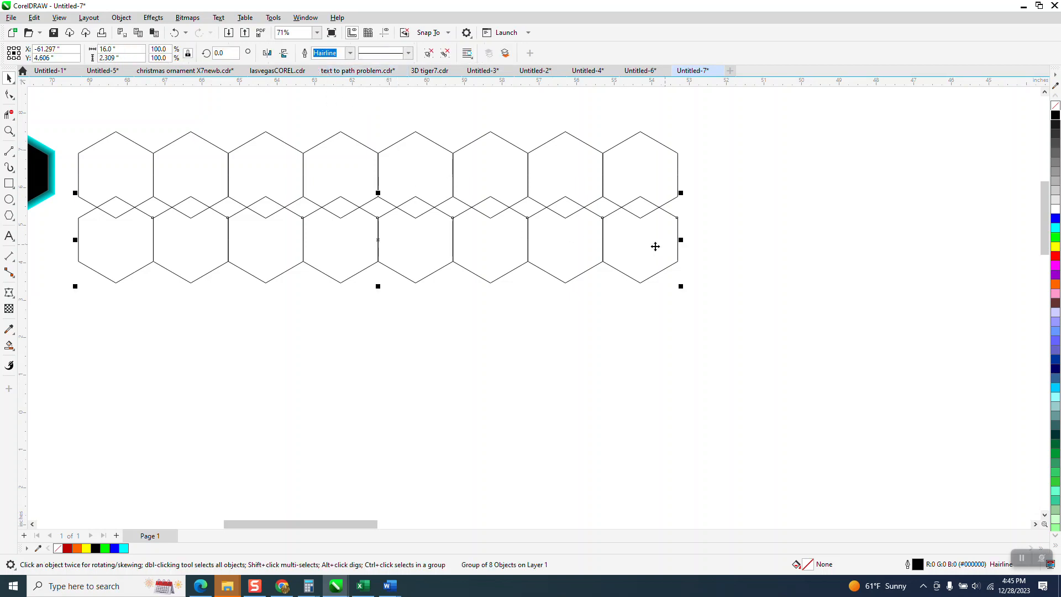
key(Left)
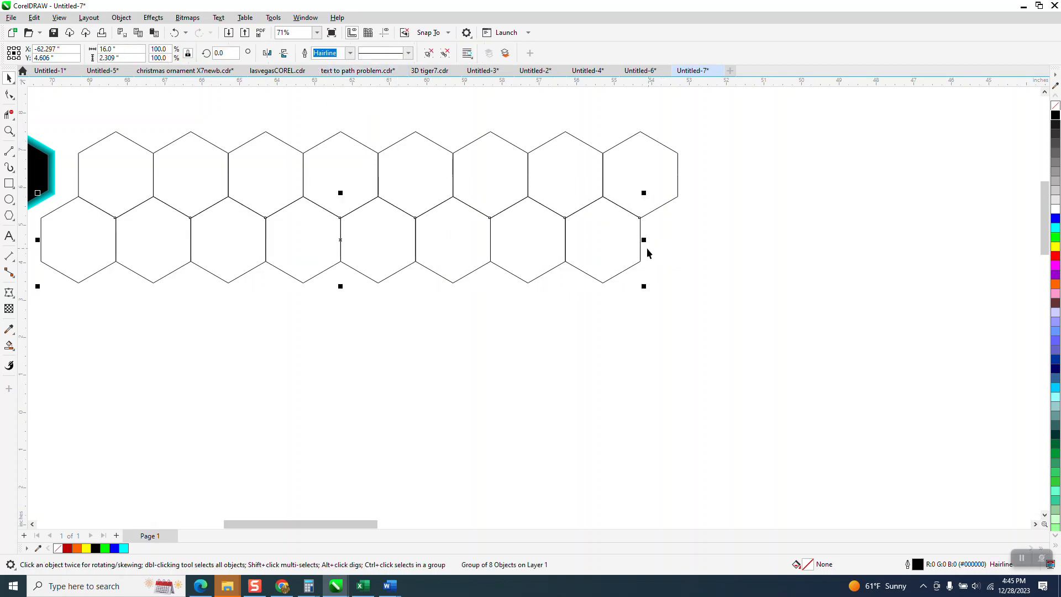
Move the filled black-and-cyan hexagon farther left, clear of the two outlined rows
scroll(647, 248, down, 1)
drag(112, 169, 57, 160)
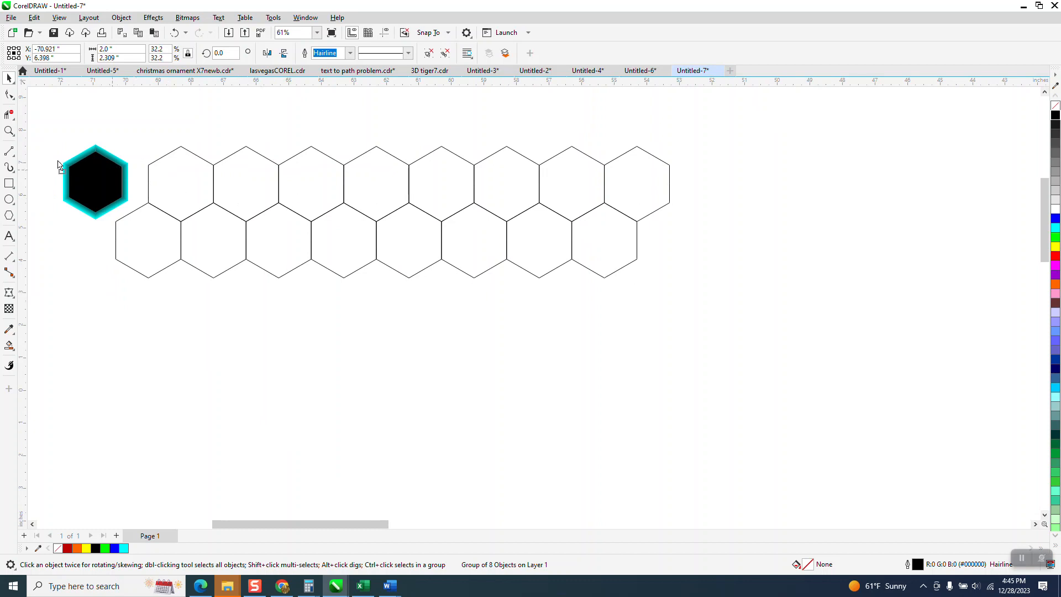
Set the nudge distance to 1.73 inches and shift the two outlined hexagon rows right by one nudge
drag(354, 290, 757, 334)
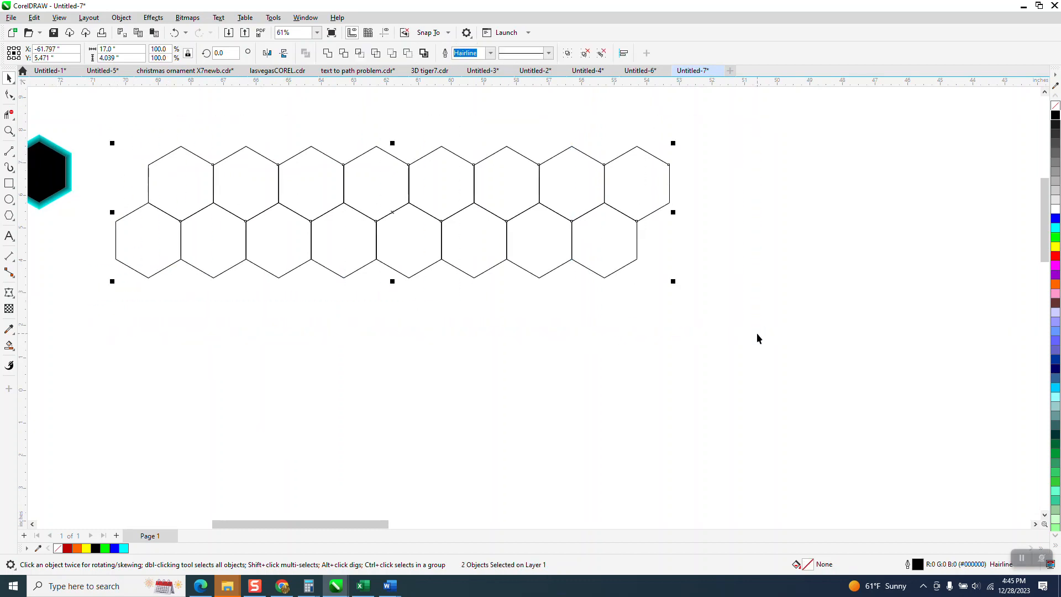
key(Escape)
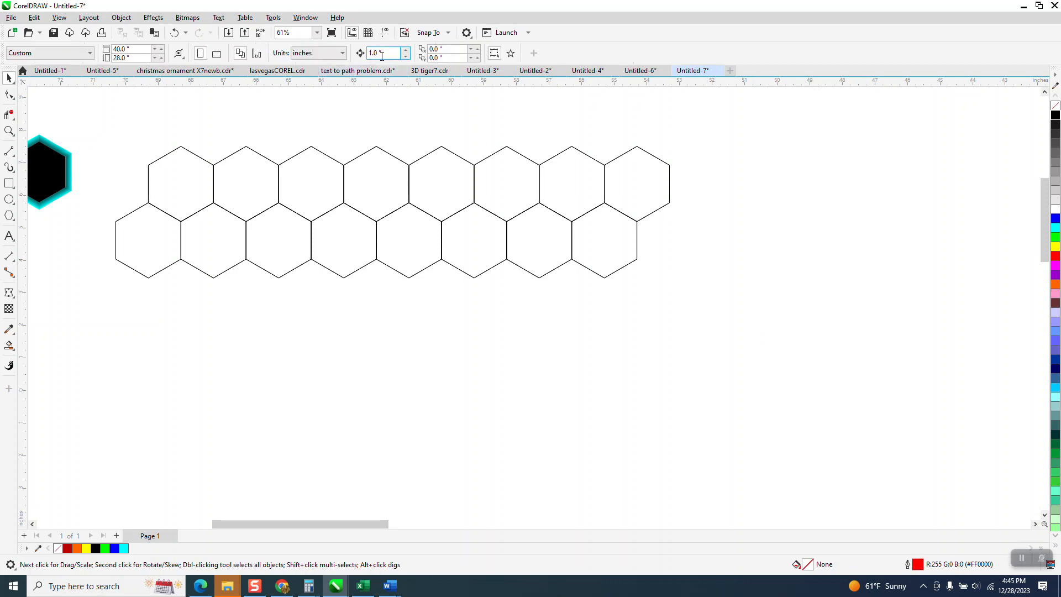
drag(383, 54, 349, 60)
text(1.7)
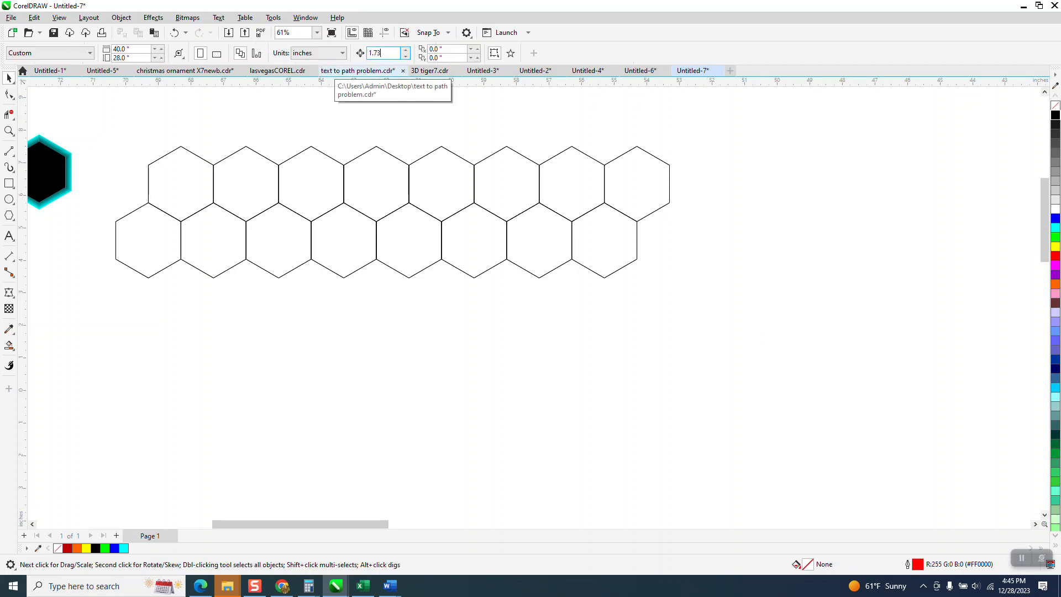
text(3)
click(473, 194)
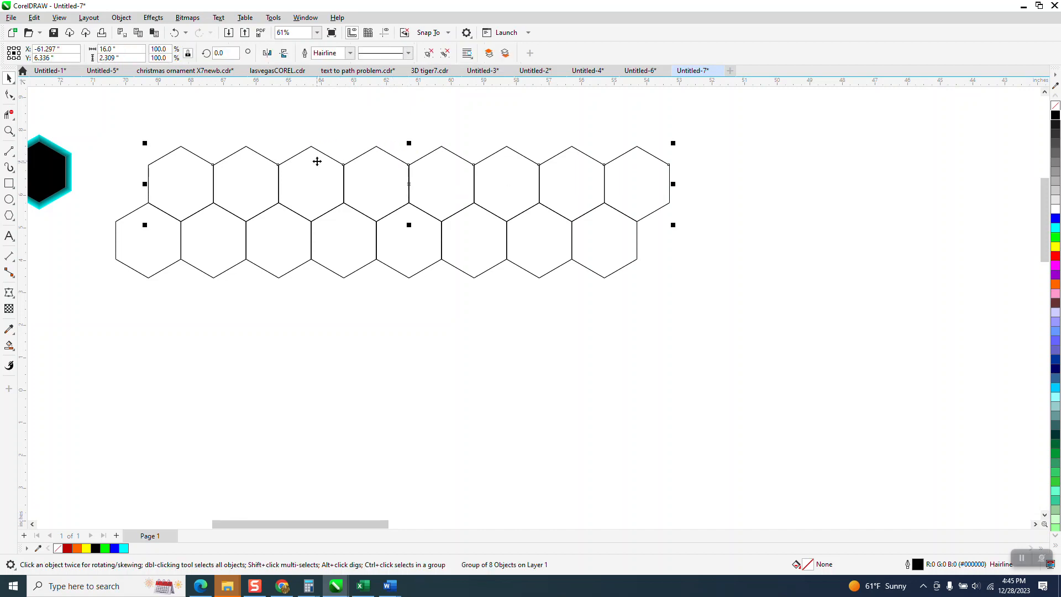
click(394, 220)
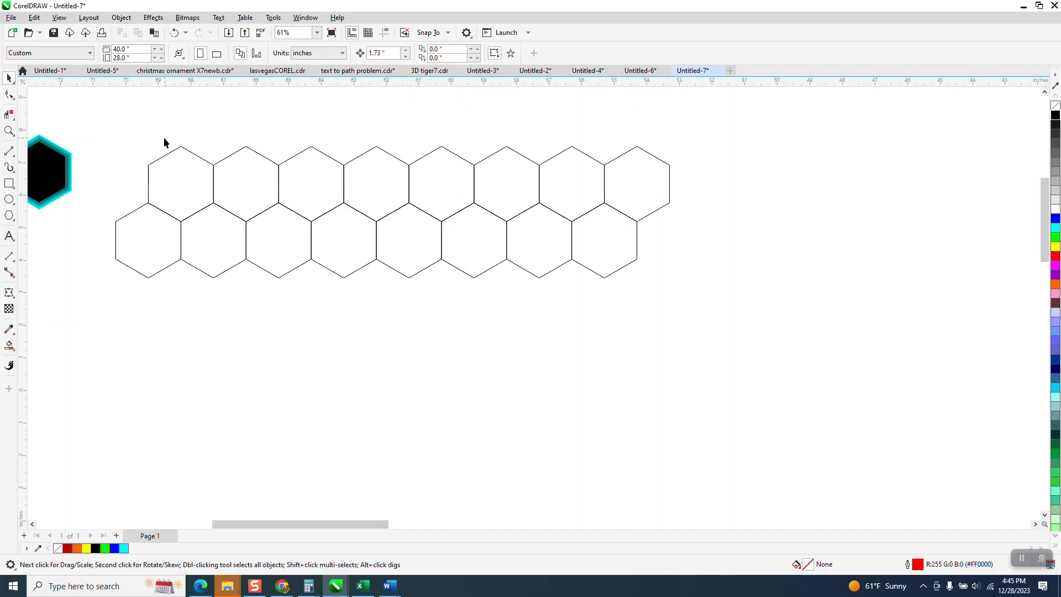
drag(315, 272, 745, 336)
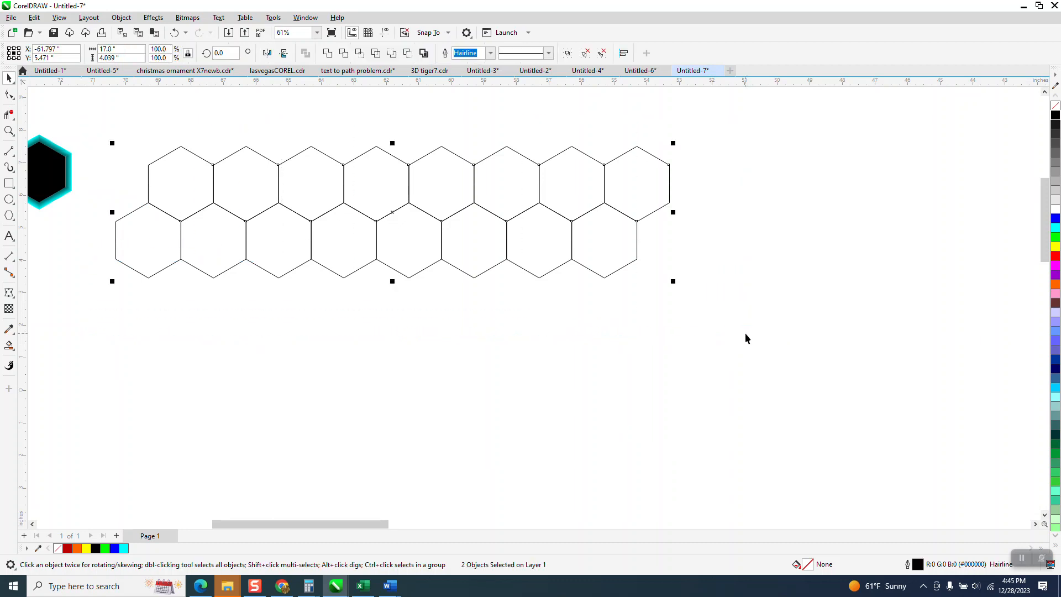
key(Right)
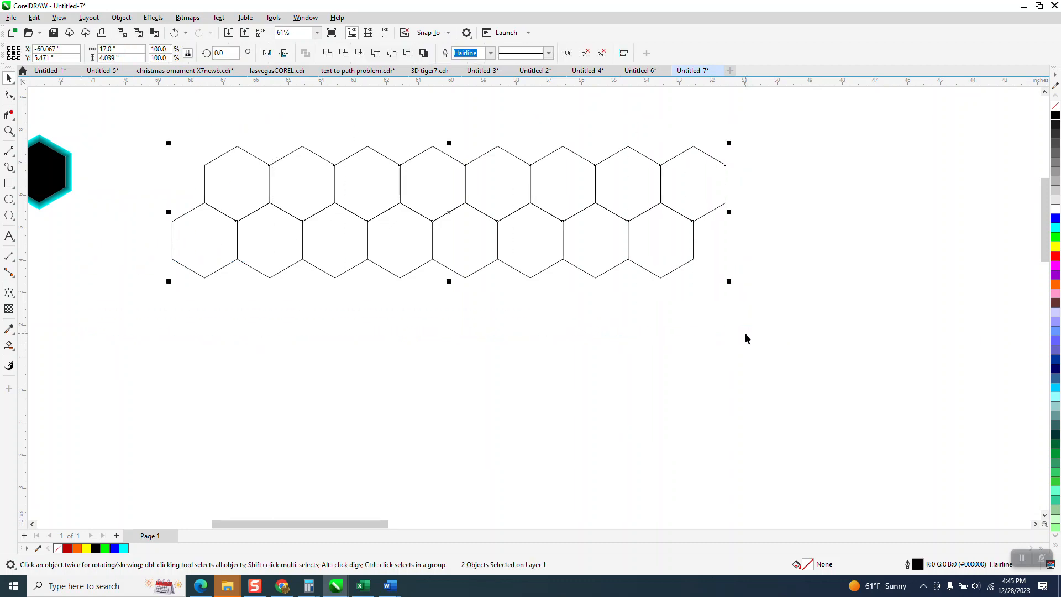
click(489, 105)
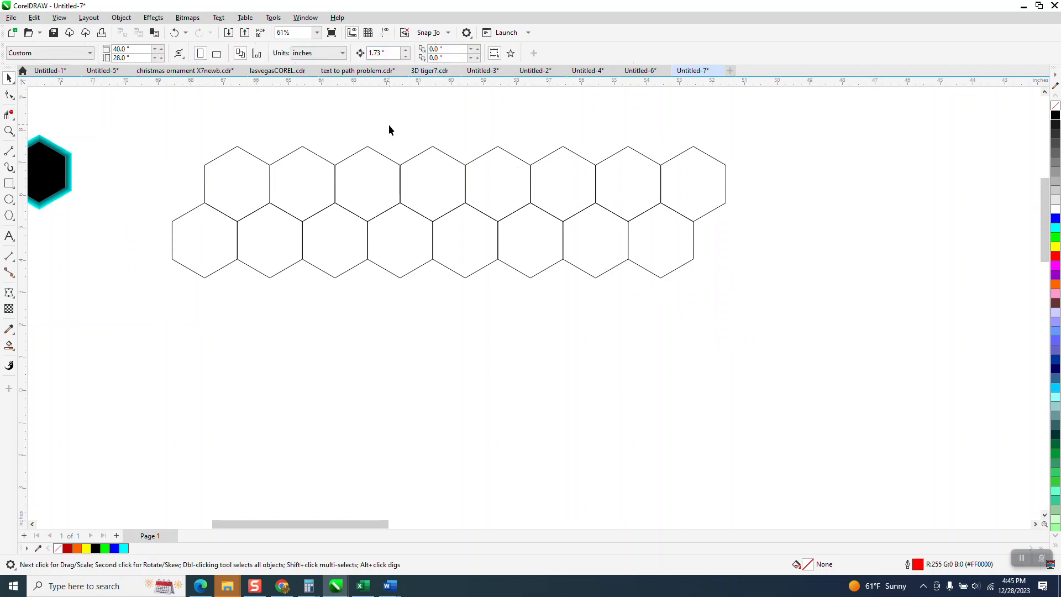
Duplicate the two outlined hexagon rows and place the copy two nudges below the originals
drag(123, 121, 736, 298)
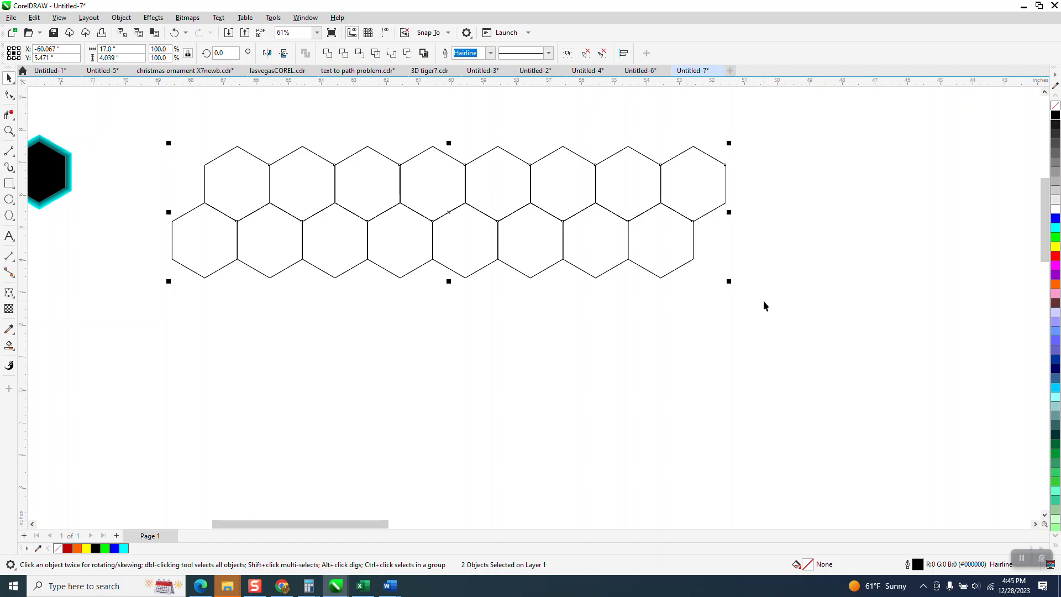
key(plus)
key(Down)
key(Down)
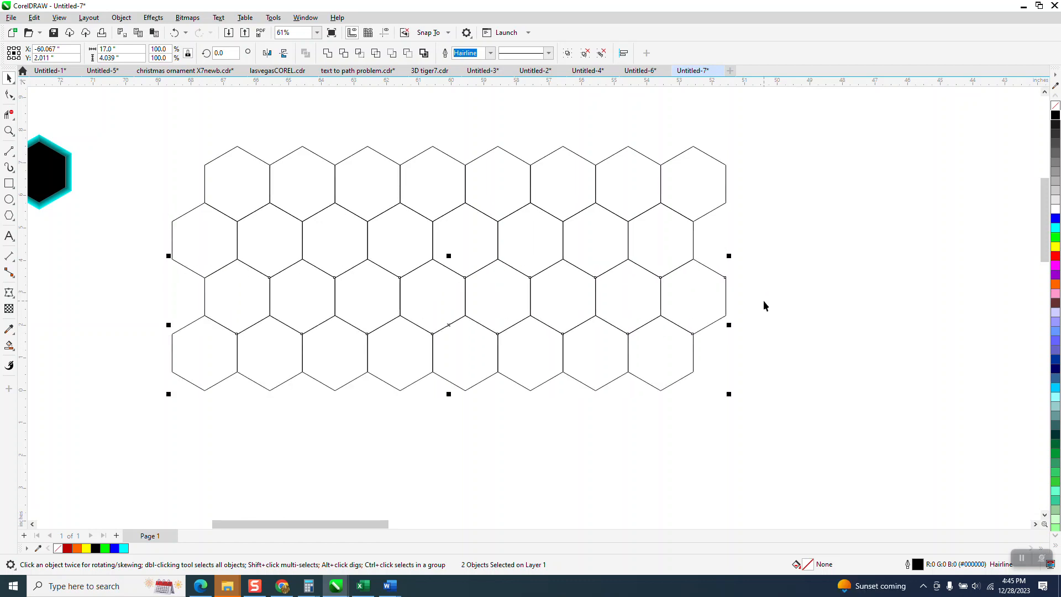
Duplicate all four outlined hexagon rows and place the copy four nudges below the originals
scroll(630, 227, down, 2)
drag(296, 159, 780, 418)
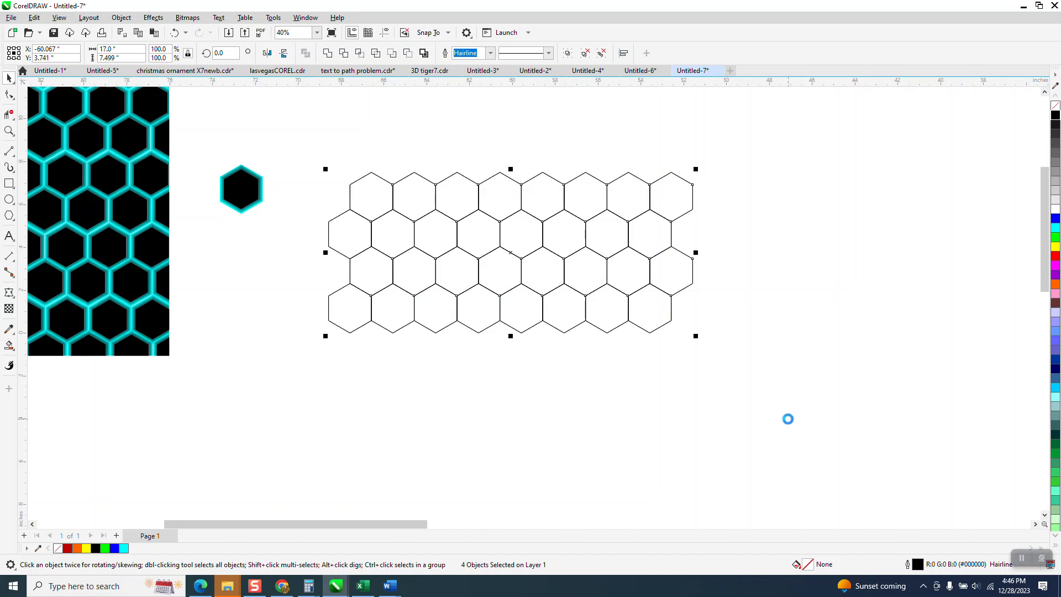
key(plus)
key(Down)
key(Down)
key(Down)
key(Down)
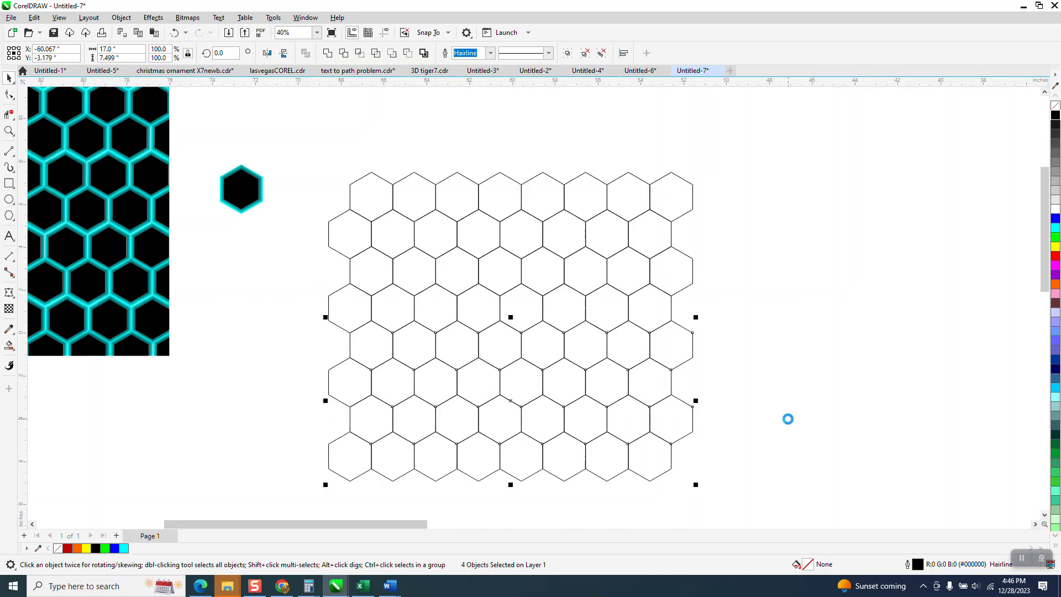
Delete all the outlined hexagon rows and move the filled black-and-cyan hexagon into the cleared area
drag(312, 169, 795, 500)
key(Delete)
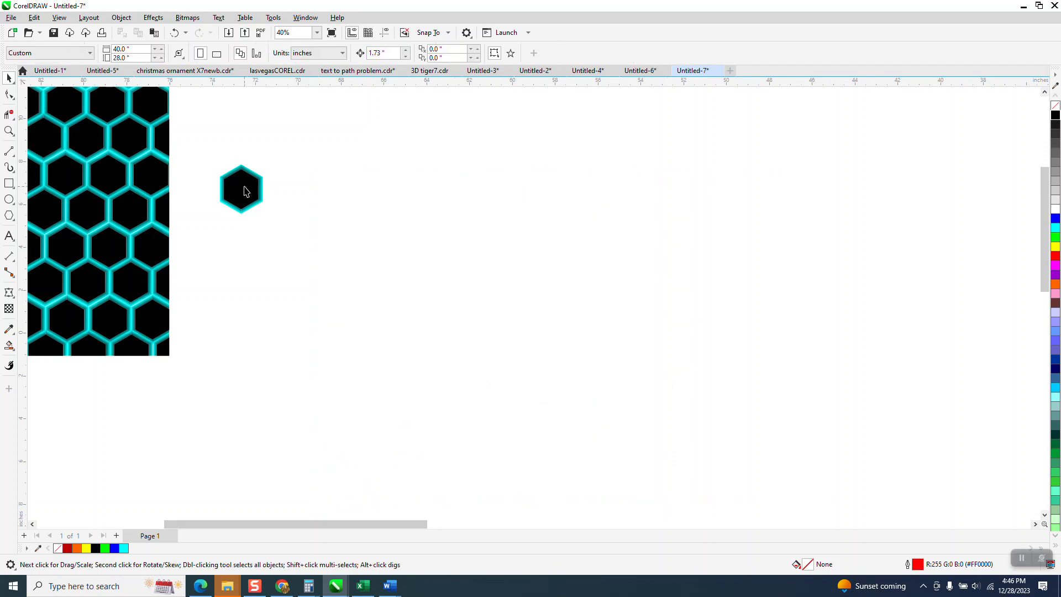
drag(246, 192, 466, 193)
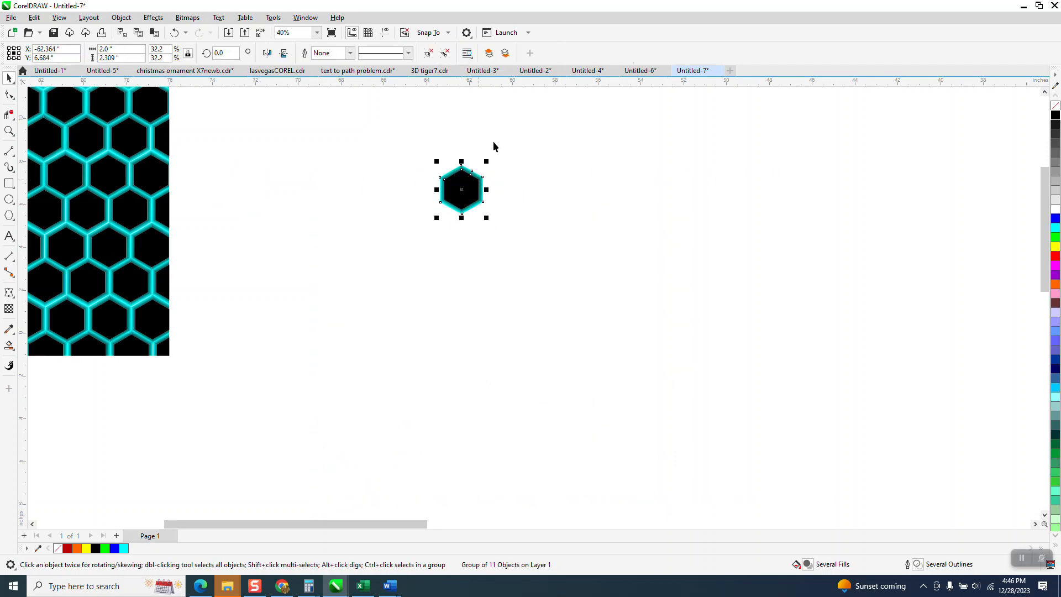
click(429, 103)
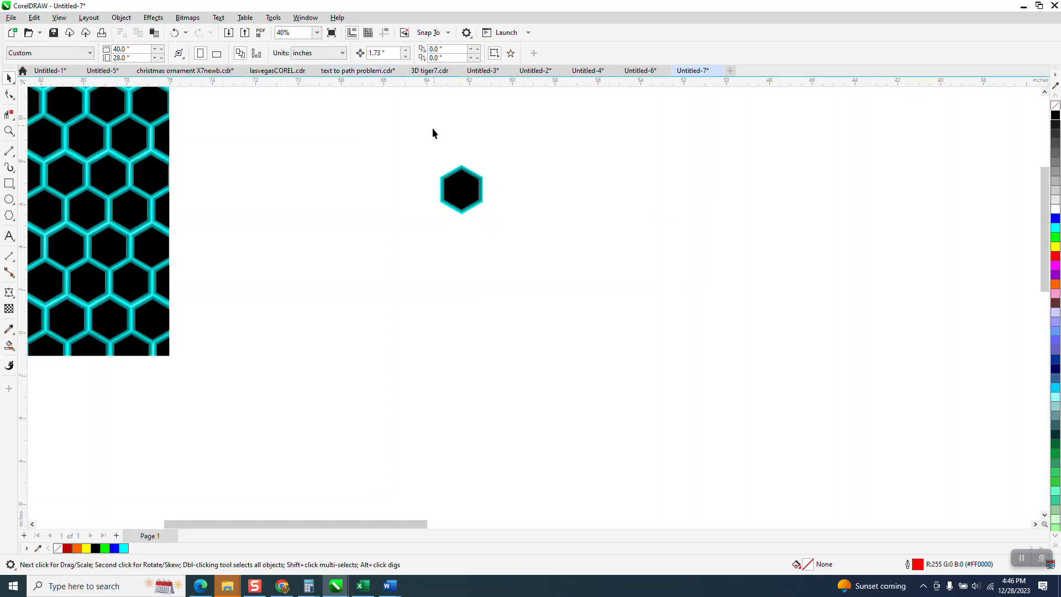
Set the nudge distance to 2 inches and repeatedly duplicate the filled hexagon to the right into a row of 13
double_click(387, 53)
text(2)
drag(408, 156, 549, 240)
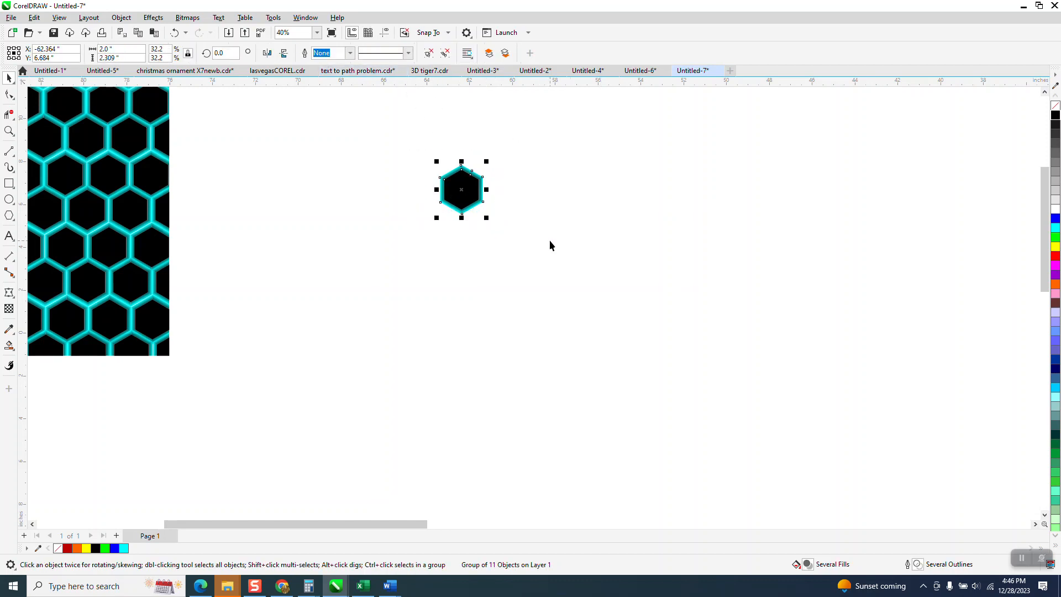
key(KP_Add)
key(Right)
key(ctrl+d)
key(ctrl+d)
key(ctrl+d)
key(ctrl+d)
key(ctrl+d)
key(ctrl+d)
key(ctrl+d)
key(ctrl+d)
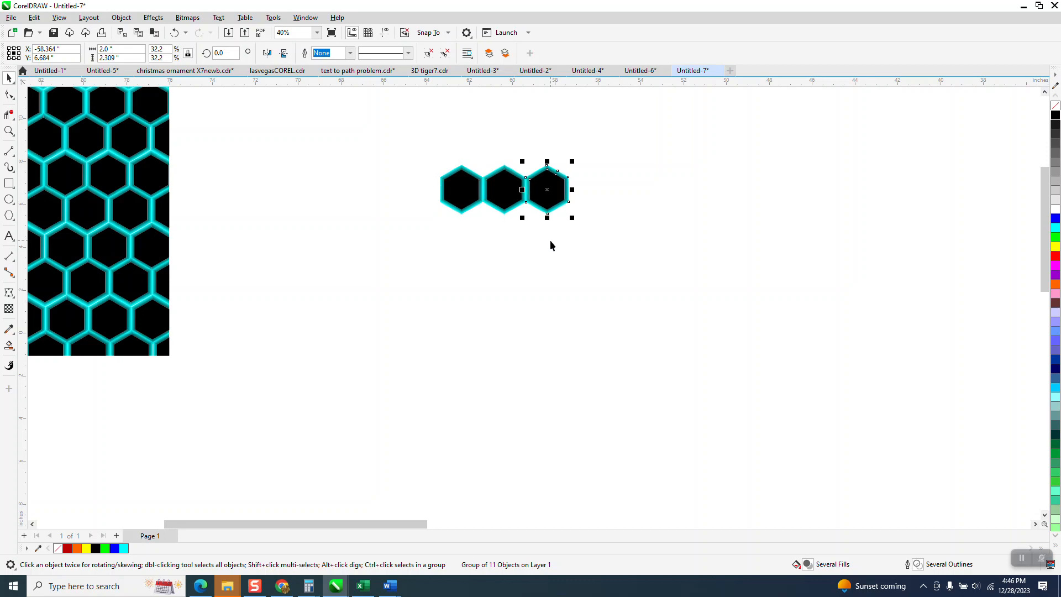
key(ctrl+d)
key(ctrl+d)
key(ctrl+d)
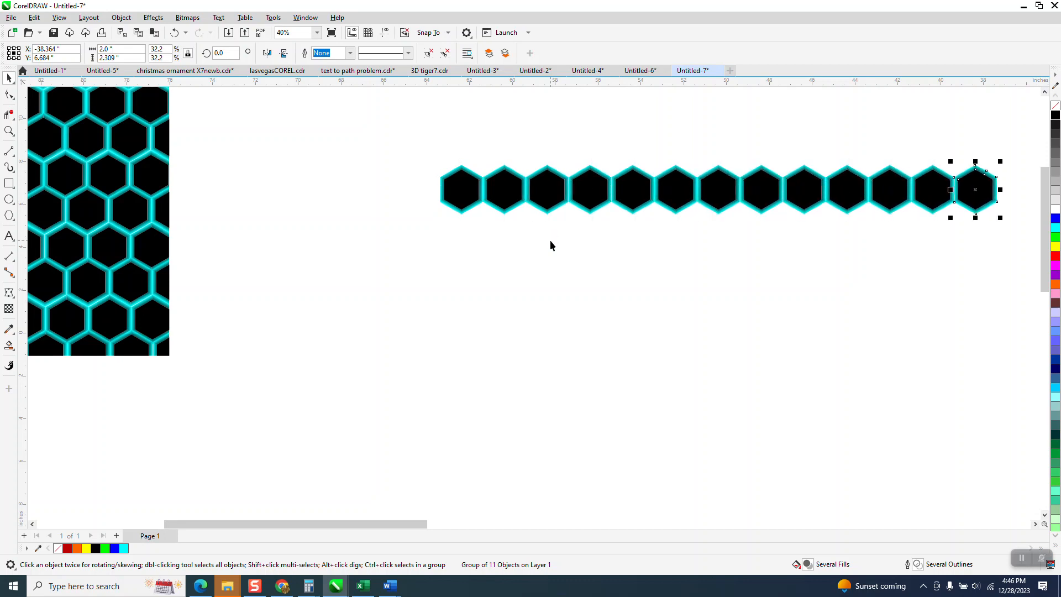
Group the 13 filled hexagons into one row and set the nudge distance to 1.73 inches
drag(413, 175, 953, 286)
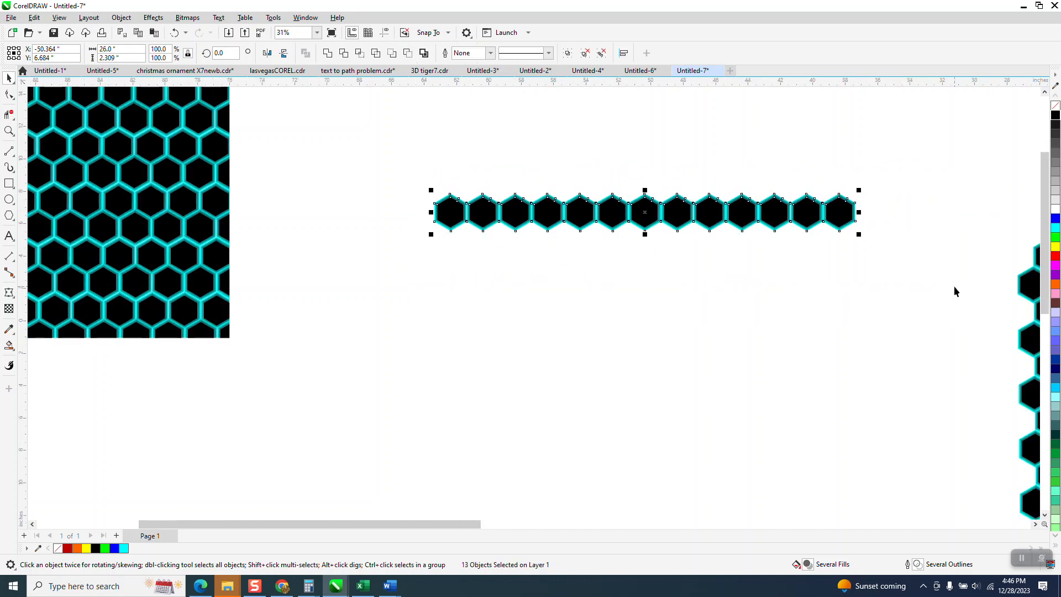
click(440, 118)
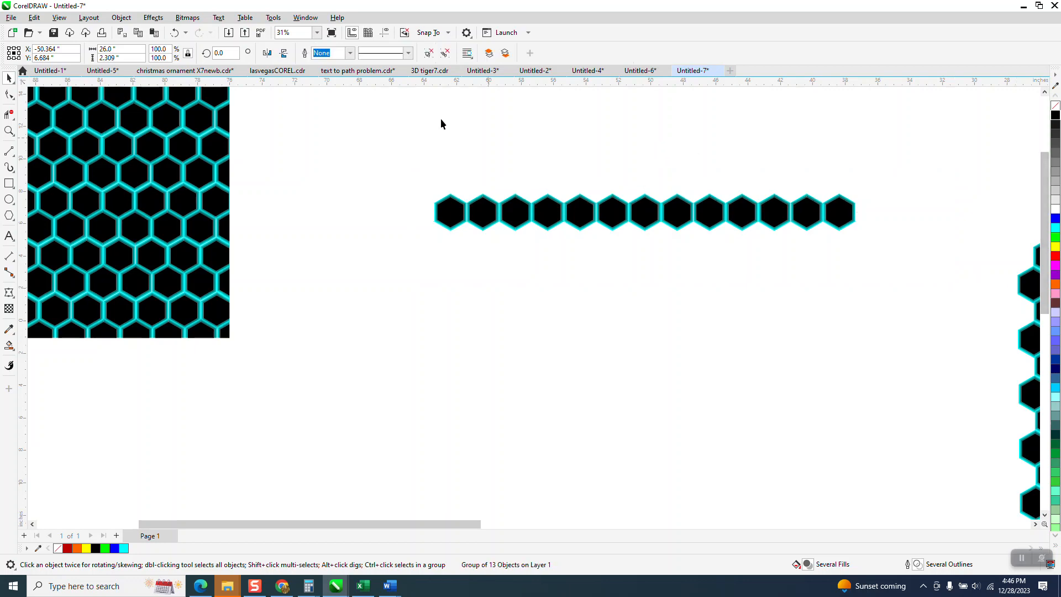
click(397, 53)
text(1.73)
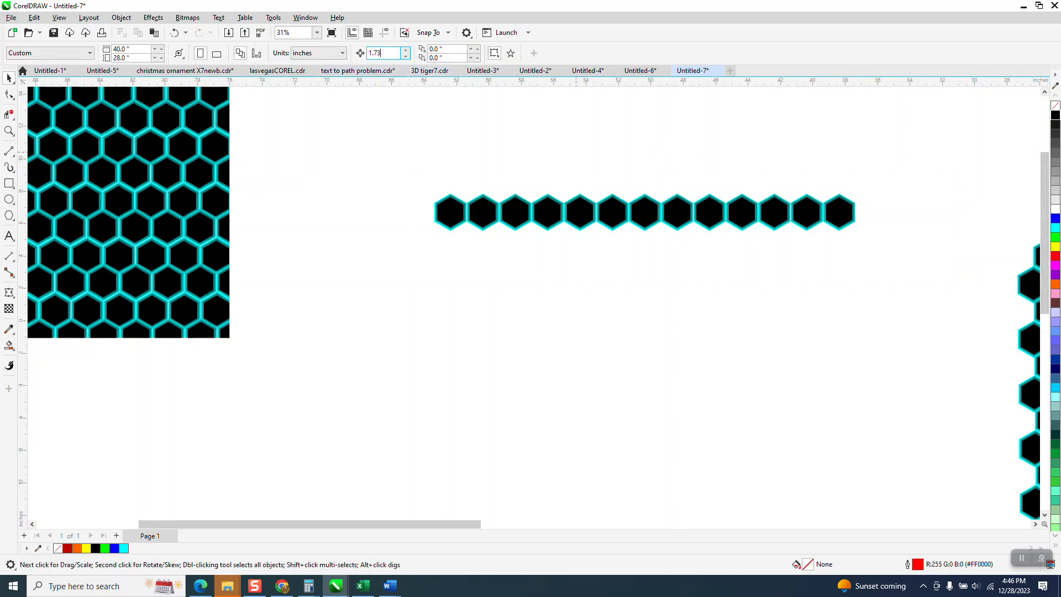
key(Return)
Move the filled hexagon row down one nudge and place a duplicate of it one nudge lower
click(613, 226)
key(Down)
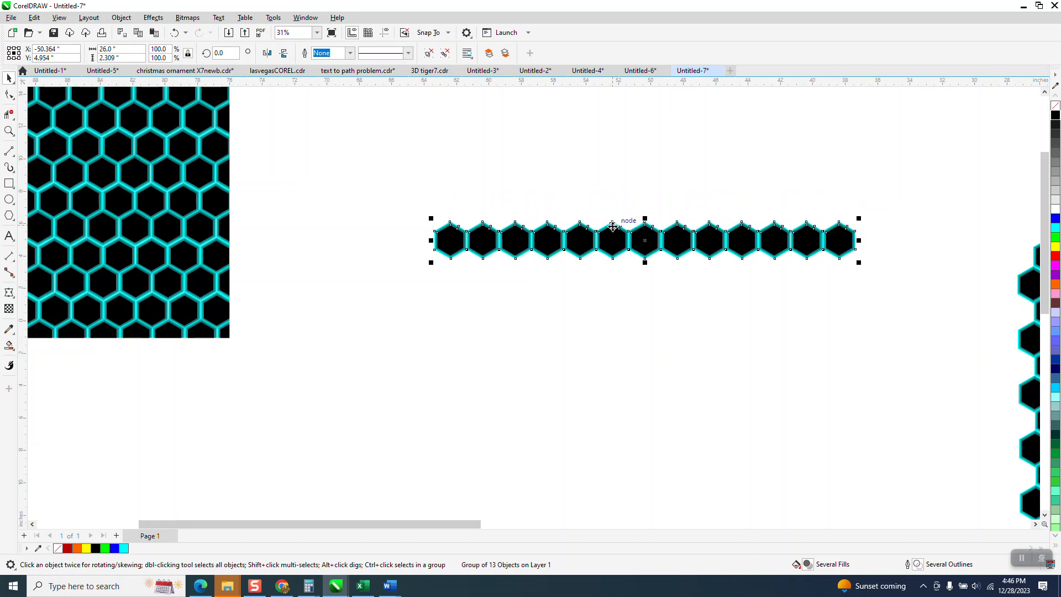
click(612, 226)
key(KP_Add)
key(Down)
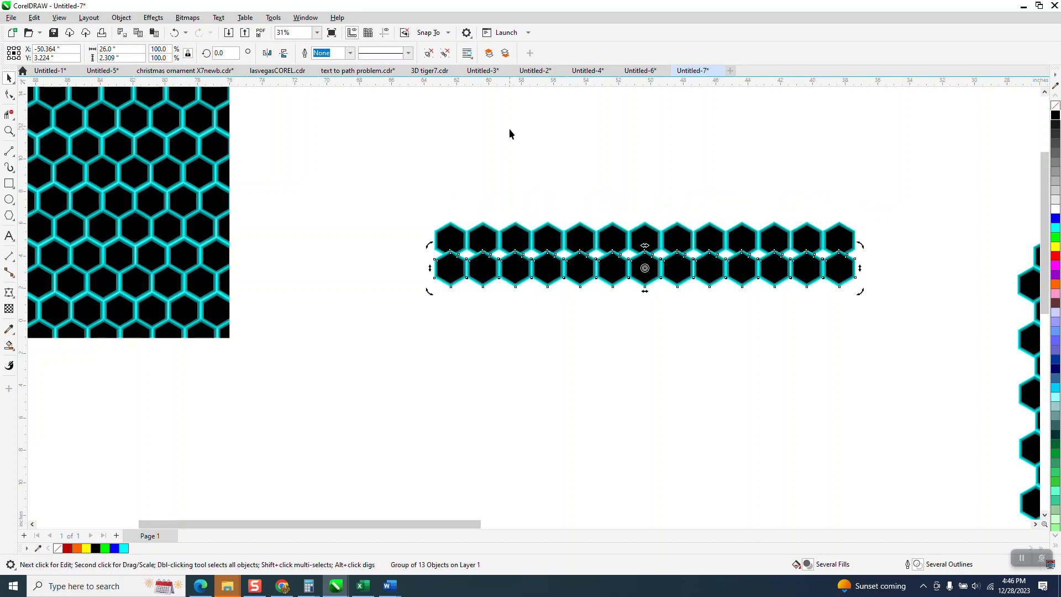
Set the nudge distance to 1 inch and shift the lower filled hexagon row left by one nudge
click(427, 94)
drag(389, 53, 343, 62)
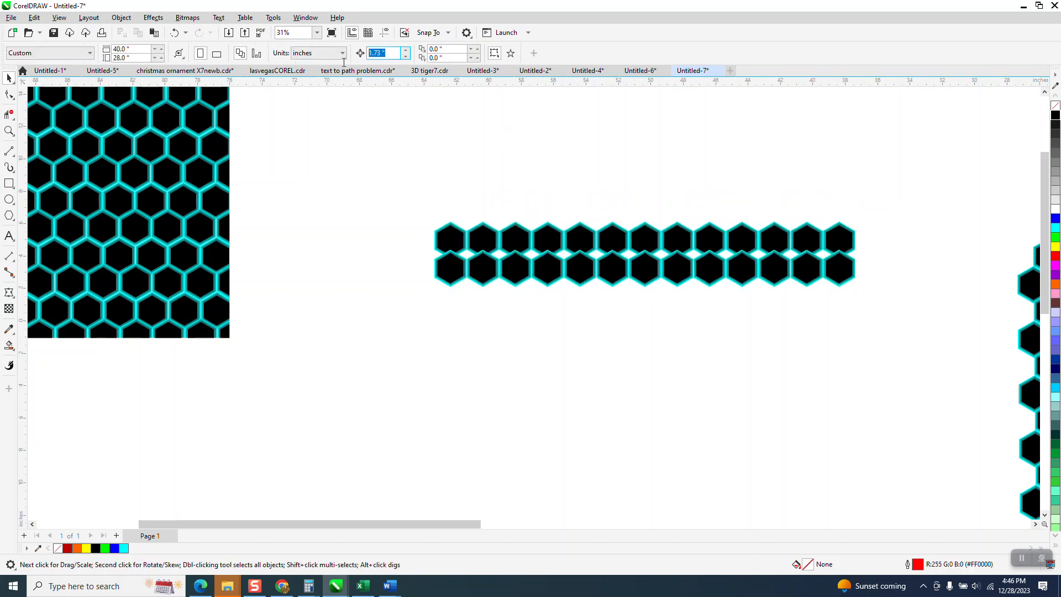
click(657, 279)
key(Left)
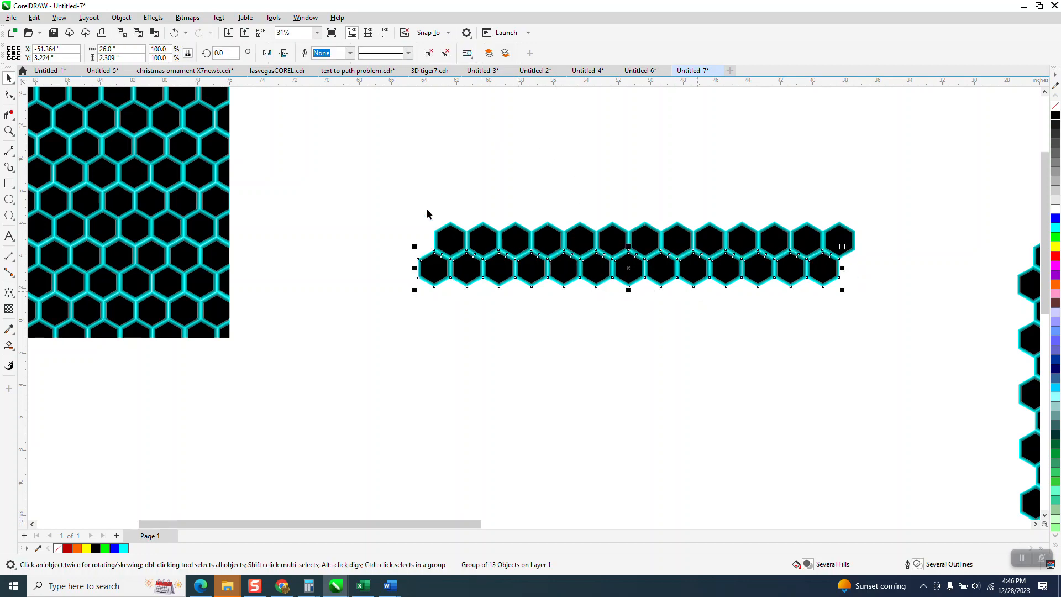
Set the nudge distance to 1.73 inches and group the two offset filled hexagon rows
click(385, 114)
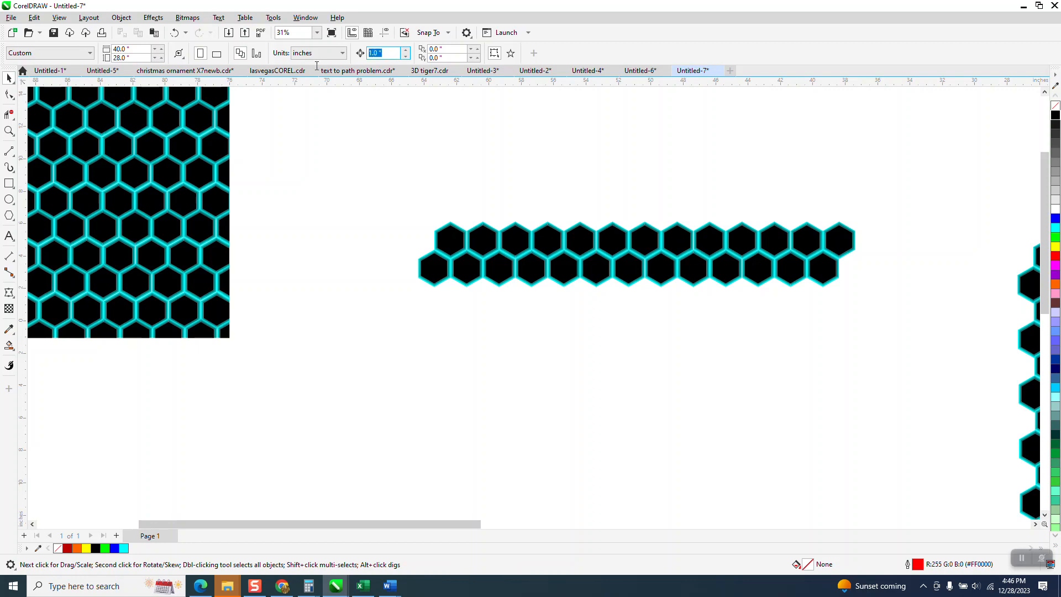
text(1)
key(Return)
drag(372, 208, 945, 354)
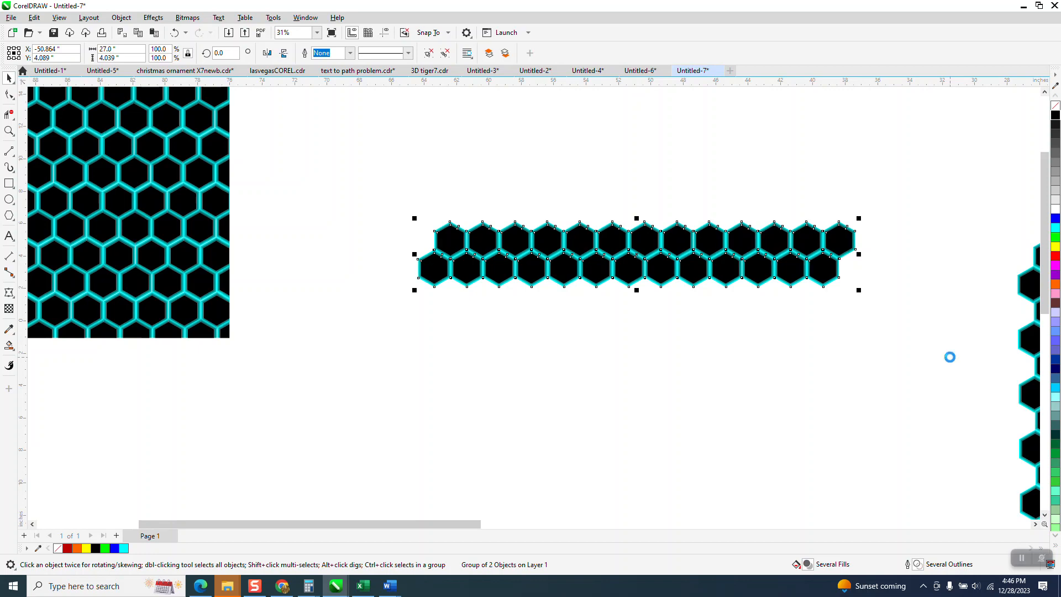
Place six successive duplicates of the grouped row pair, each two nudges below the previous one
key(KP_Add)
key(Down)
key(Down)
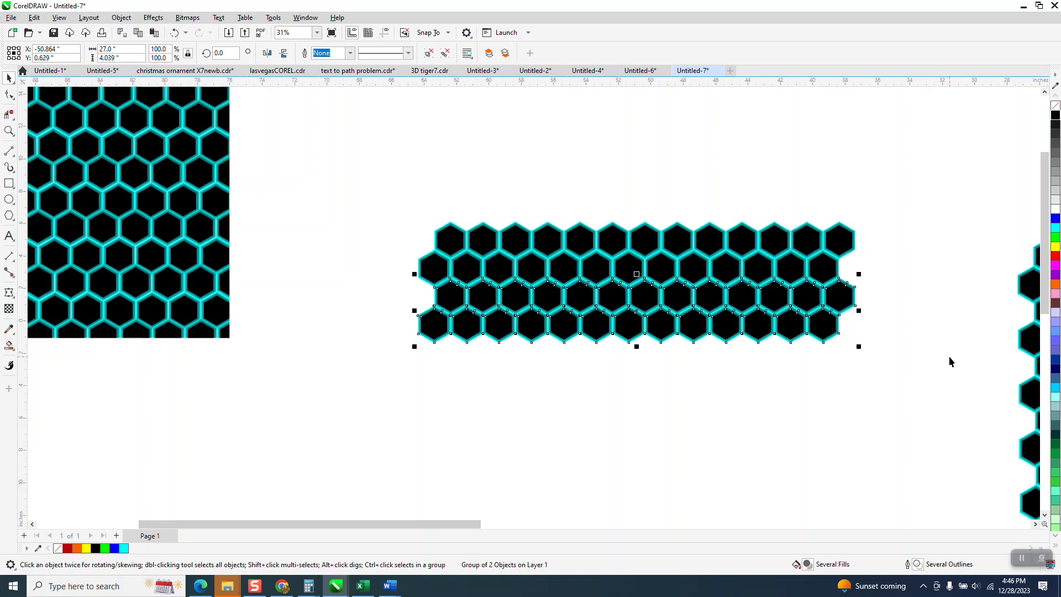
key(KP_Add)
key(Down)
key(Down)
key(KP_Add)
key(Down)
key(Down)
key(KP_Add)
key(Down)
key(Down)
key(KP_Add)
key(Down)
key(Down)
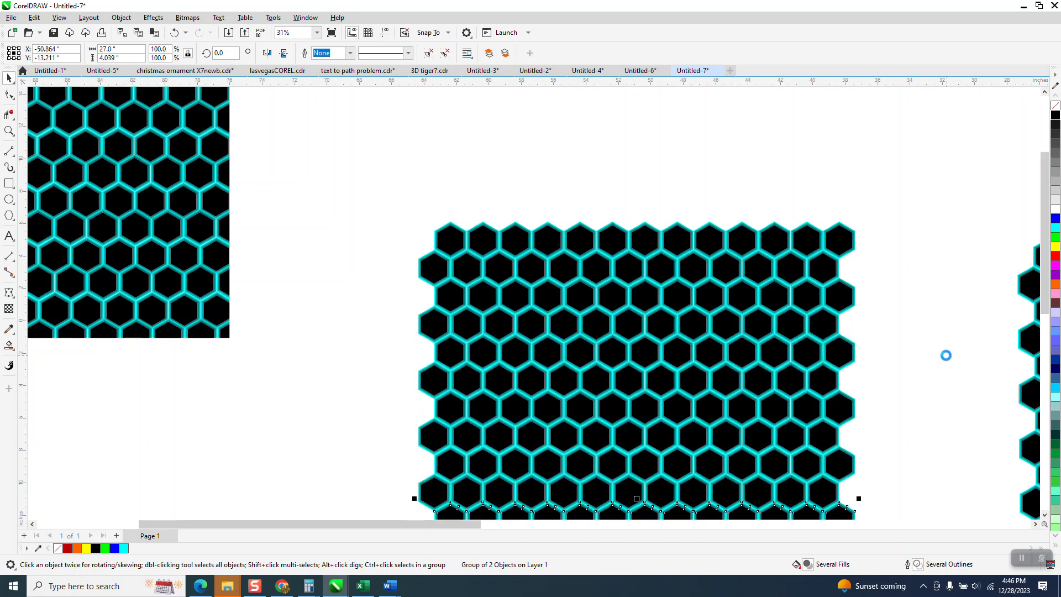
key(KP_Add)
key(Down)
key(Down)
Extend the filled honeycomb downward with five more duplicates of the row pair, each two nudges lower
scroll(507, 249, down, 2)
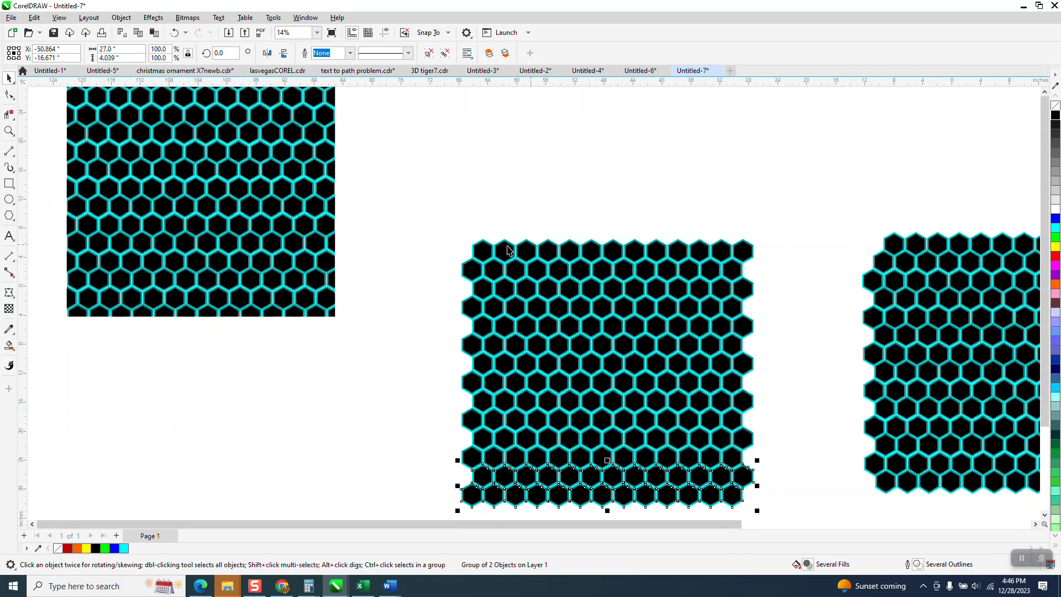
scroll(479, 221, down, 2)
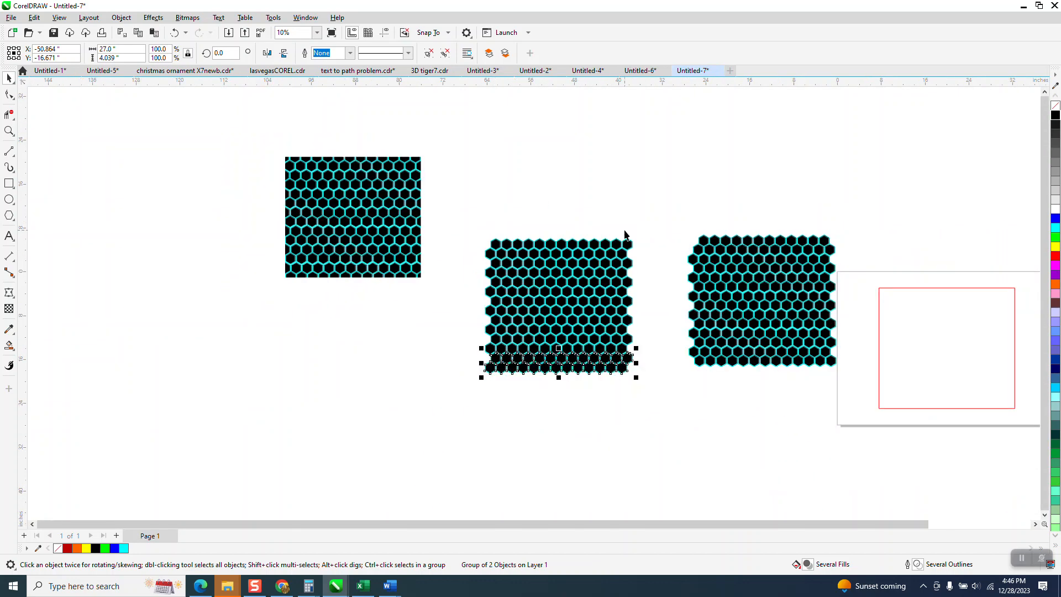
key(KP_Add)
key(Down)
key(Down)
key(KP_Add)
key(Down)
key(Down)
key(KP_Add)
key(Down)
key(Down)
key(KP_Add)
key(Down)
key(Down)
key(KP_Add)
key(Down)
key(Down)
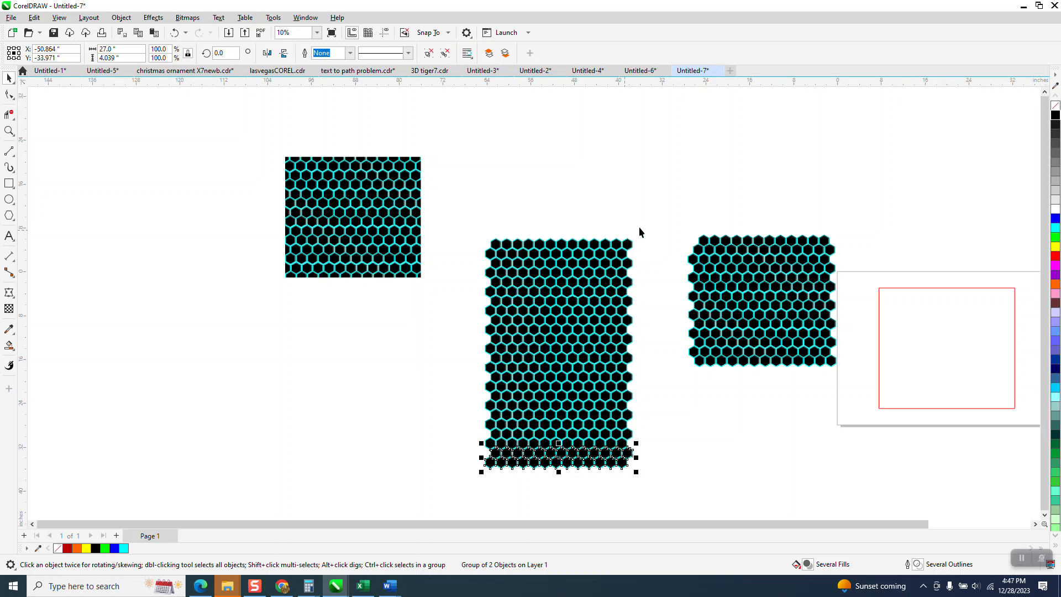
scroll(618, 266, down, 1)
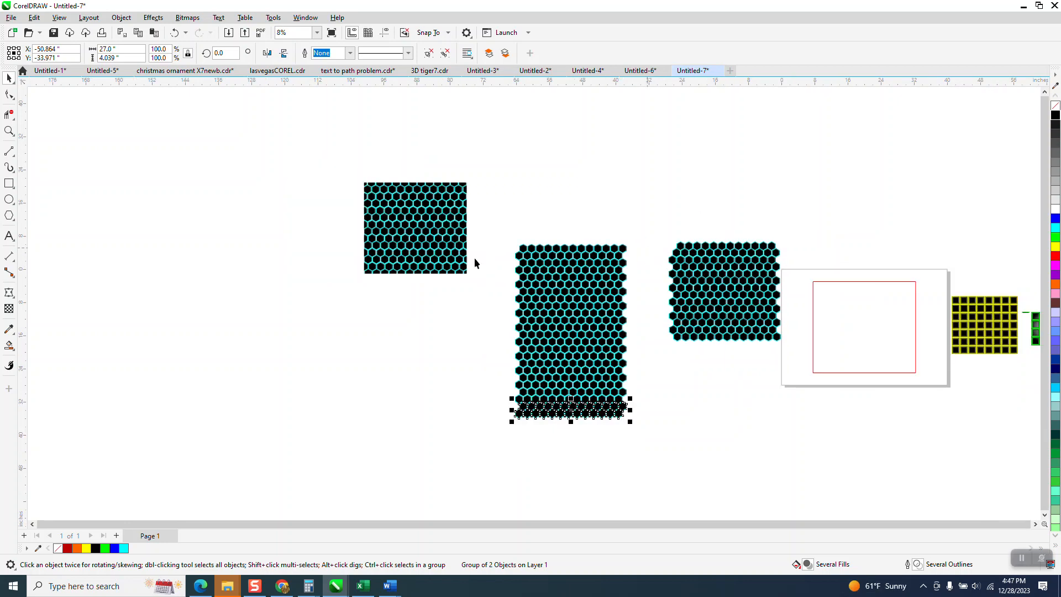
click(9, 131)
drag(517, 244, 619, 285)
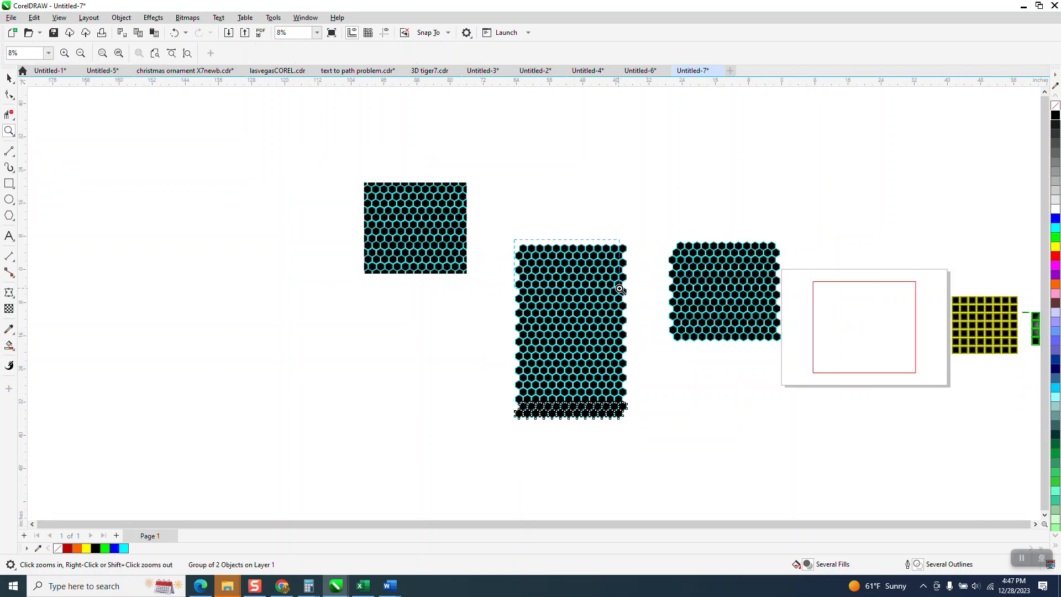
scroll(403, 226, down, 5)
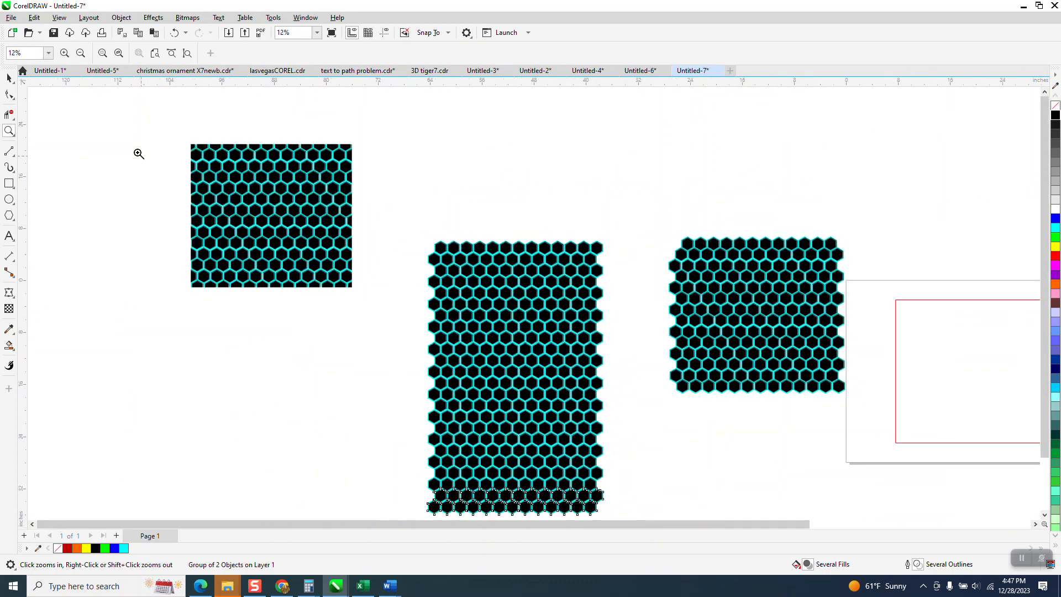
Compare the cyan hexagon borders of the rectangular cropped honeycomb with those of the newly built tall honeycomb, up close and as a whole
drag(227, 160, 257, 189)
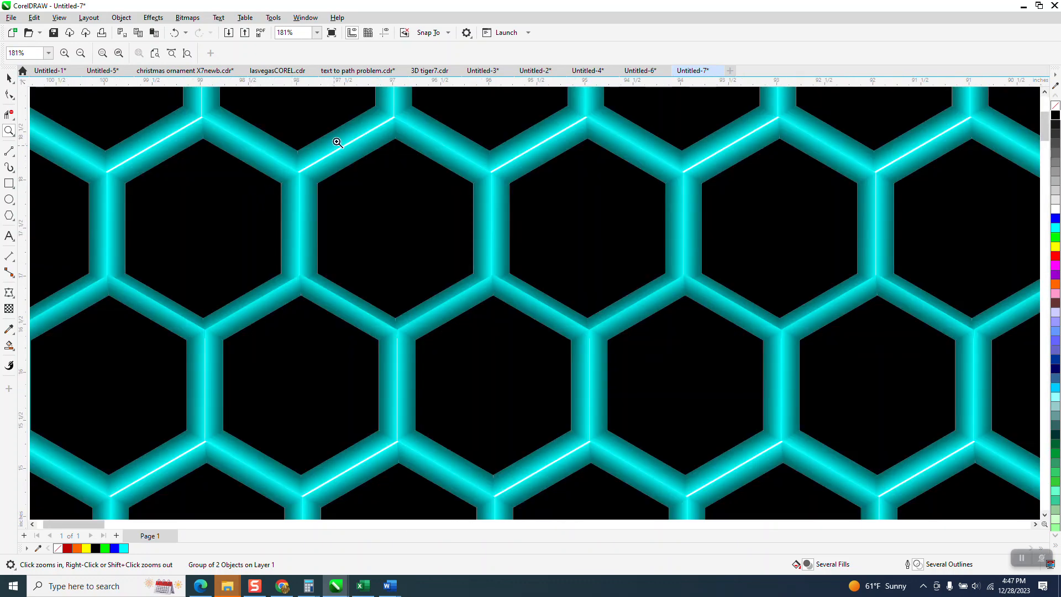
scroll(166, 185, down, 3)
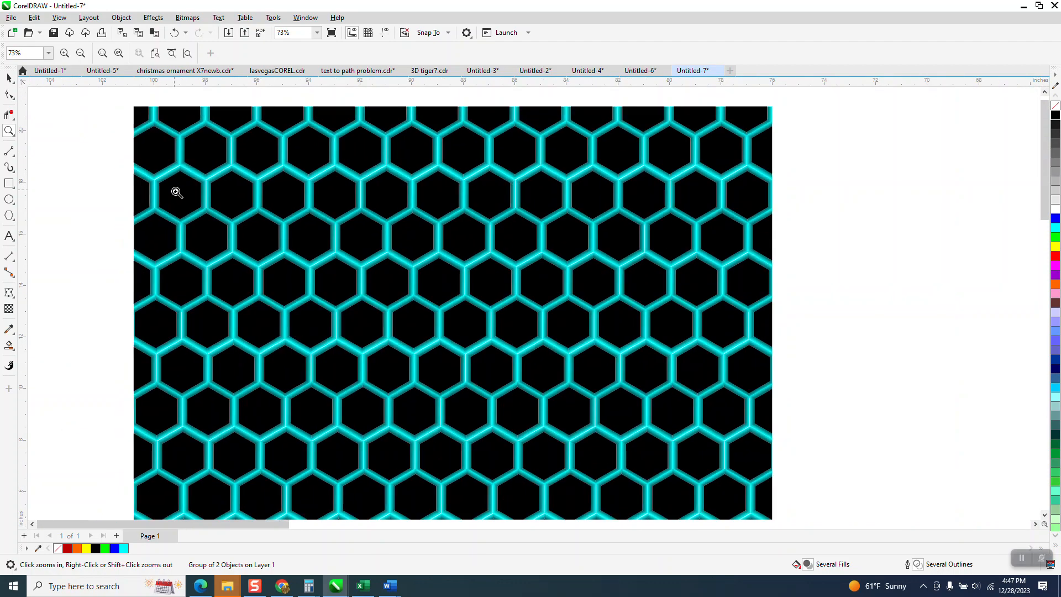
scroll(176, 192, down, 5)
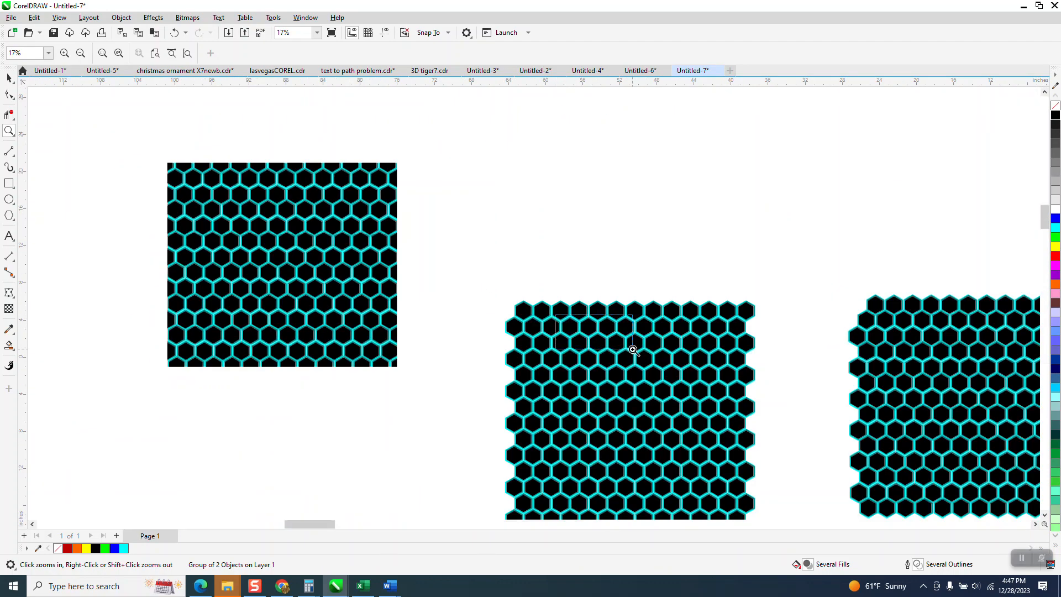
scroll(557, 315, up, 6)
scroll(627, 343, down, 1)
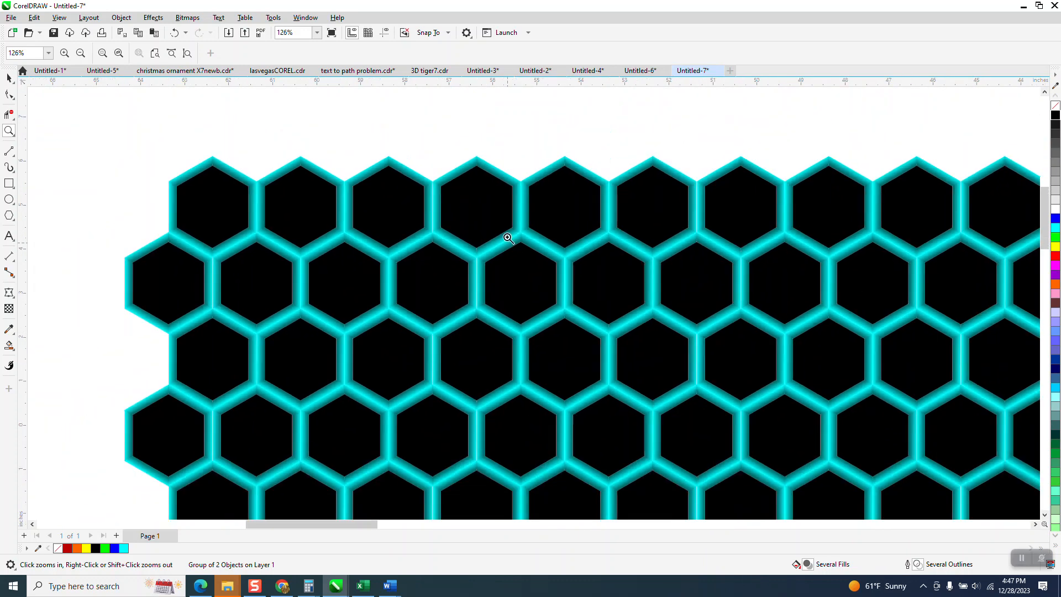
scroll(511, 240, down, 2)
scroll(502, 243, down, 2)
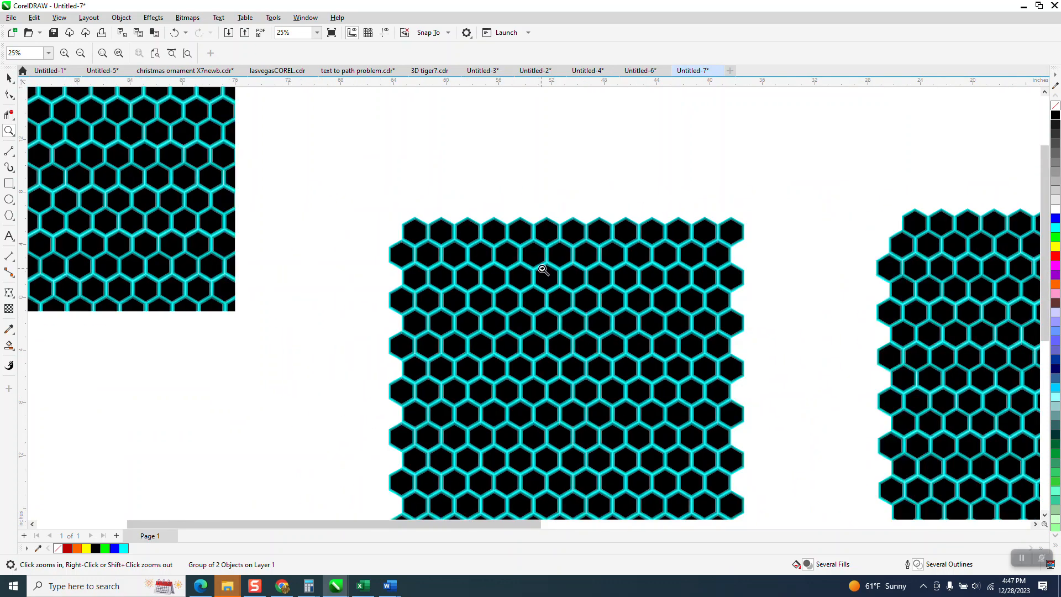
scroll(539, 284, down, 1)
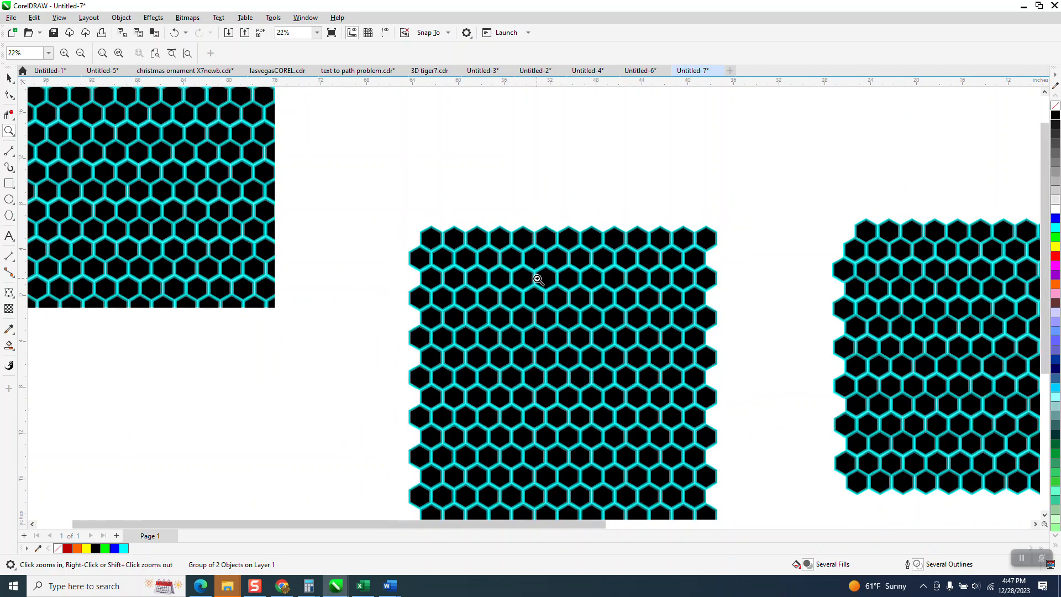
scroll(440, 245, down, 1)
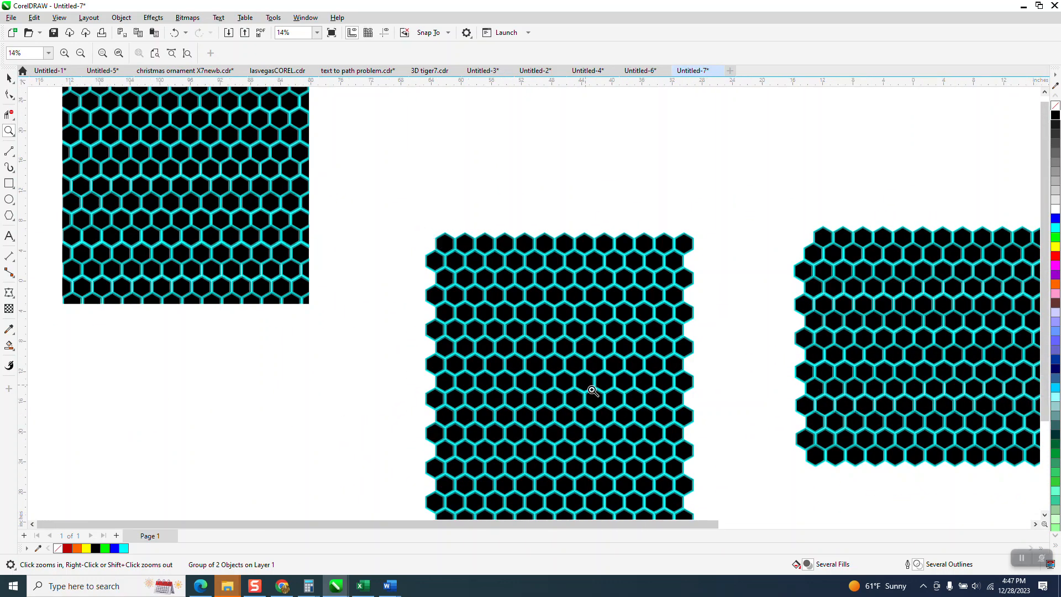
drag(426, 230, 670, 493)
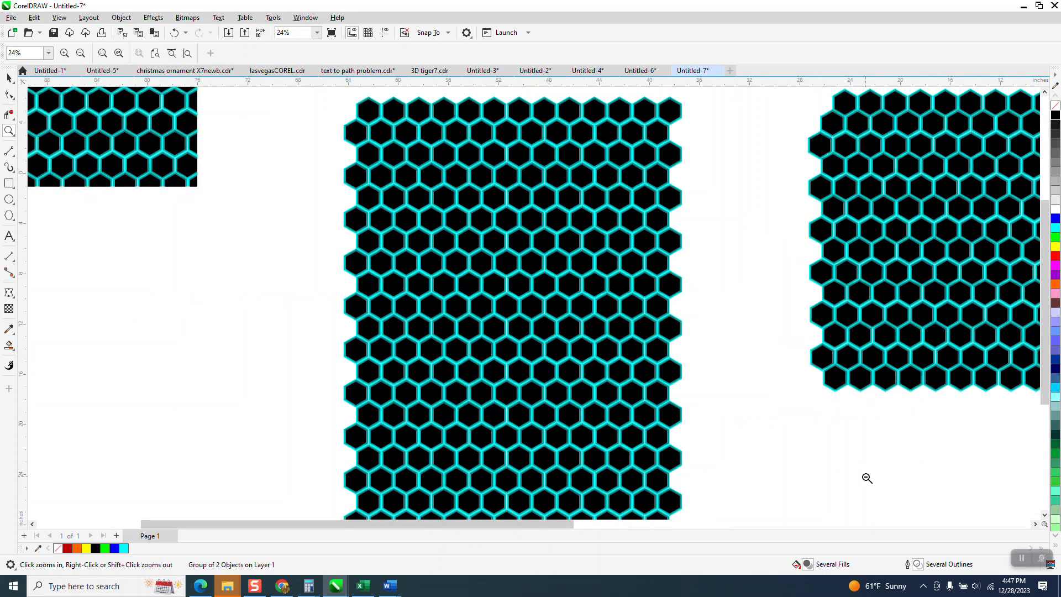